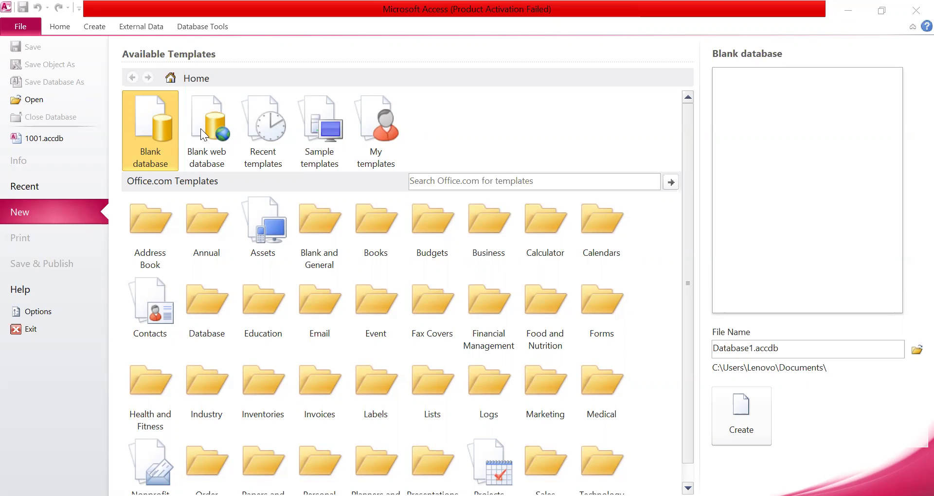
{"action": "left_click", "coordinate": [288, 141]}
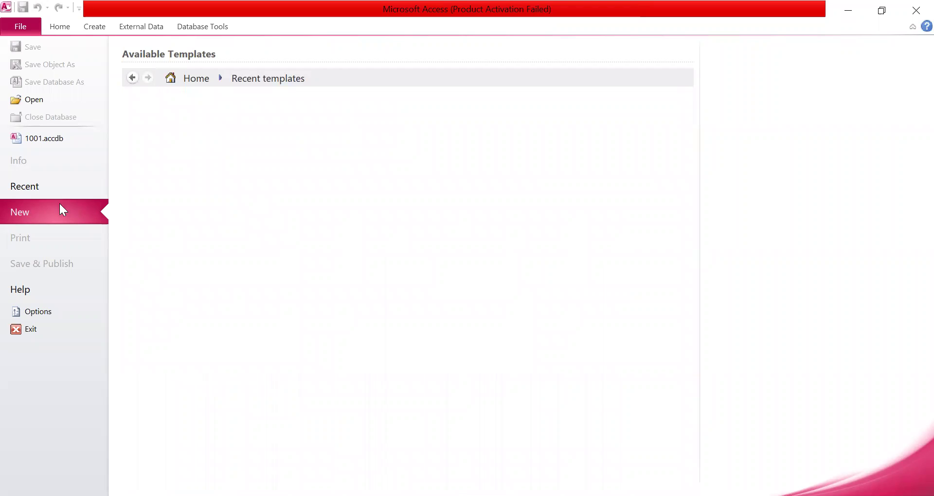
{"action": "left_click", "coordinate": [132, 77]}
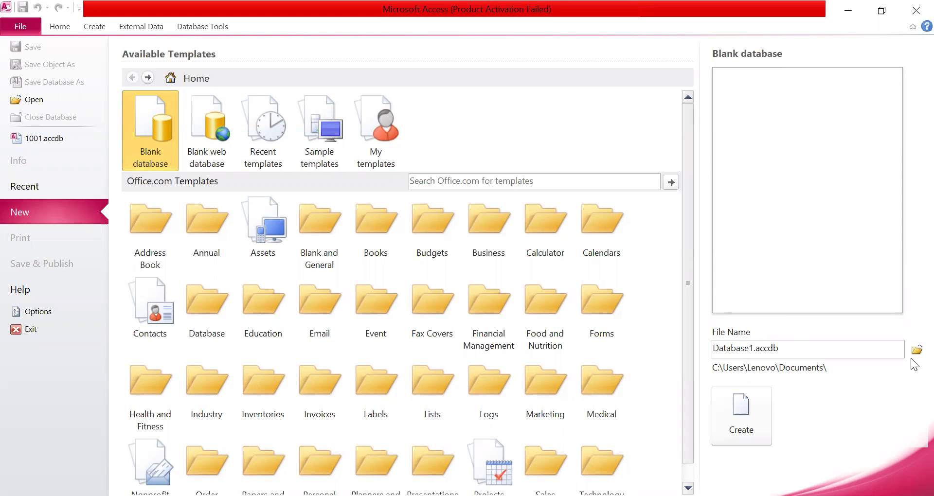
- Replace the default Database1 file name with the person's name, keeping the .accdb extension
{"action": "left_click", "coordinate": [768, 348]}
{"action": "key", "text": "BackSpace"}
{"action": "key", "text": "BackSpace"}
{"action": "key", "text": "BackSpace"}
{"action": "key", "text": "BackSpace"}
{"action": "key", "text": "BackSpace"}
{"action": "key", "text": "BackSpace"}
{"action": "key", "text": "BackSpace"}
{"action": "key", "text": "BackSpace"}
{"action": "key", "text": "BackSpace"}
{"action": "type", "text": "Bassam"}
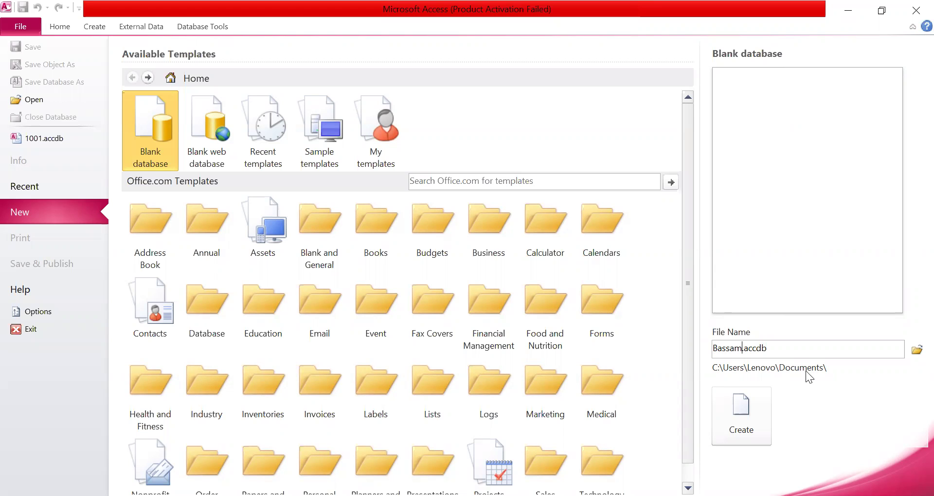
- Save the new database to the Desktop in Access 2007 Databases (*.accdb) format
{"action": "left_click", "coordinate": [917, 351]}
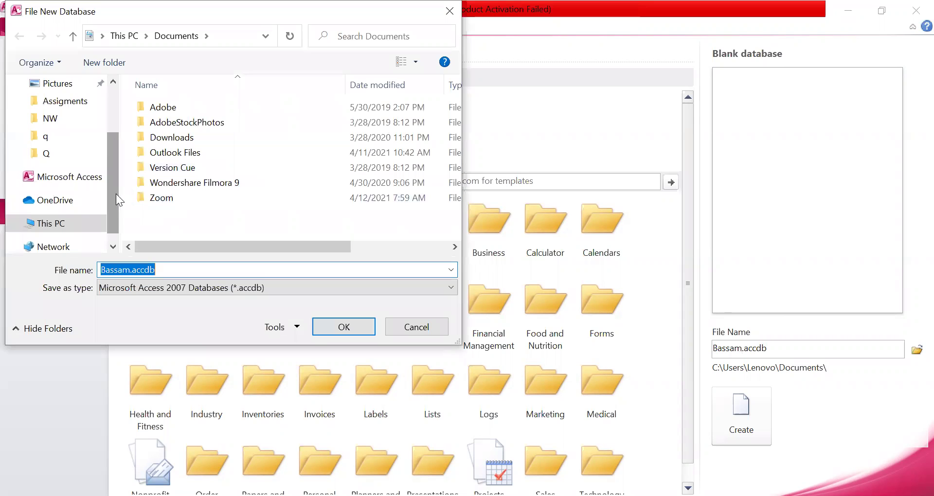
{"action": "scroll", "coordinate": [117, 193], "scroll_direction": "up", "scroll_amount": 2}
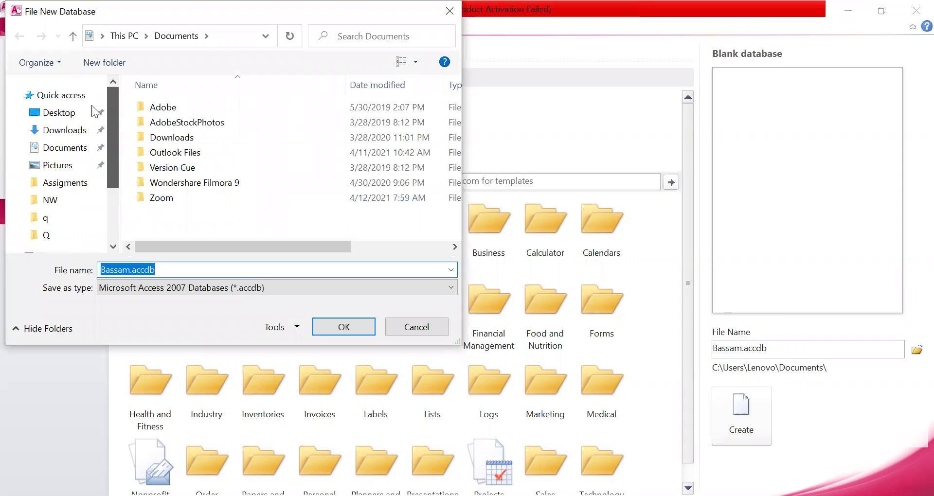
{"action": "left_click", "coordinate": [63, 116]}
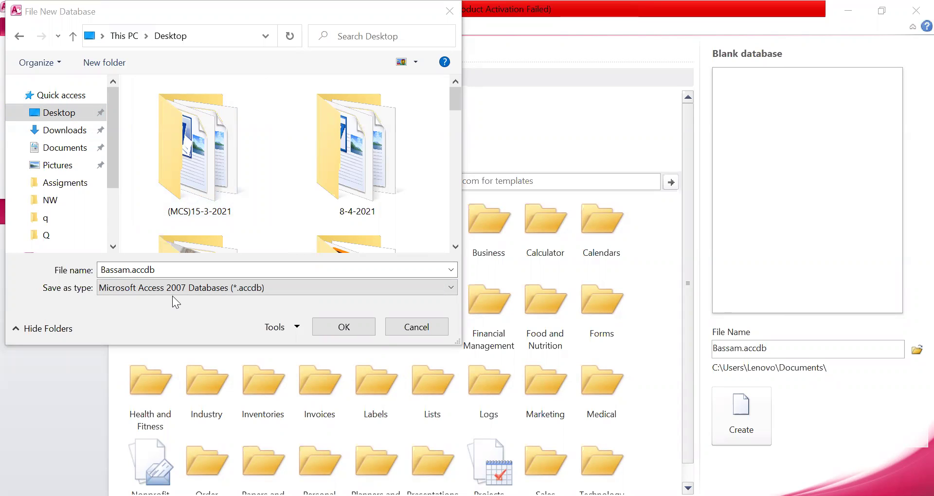
{"action": "left_click", "coordinate": [398, 290]}
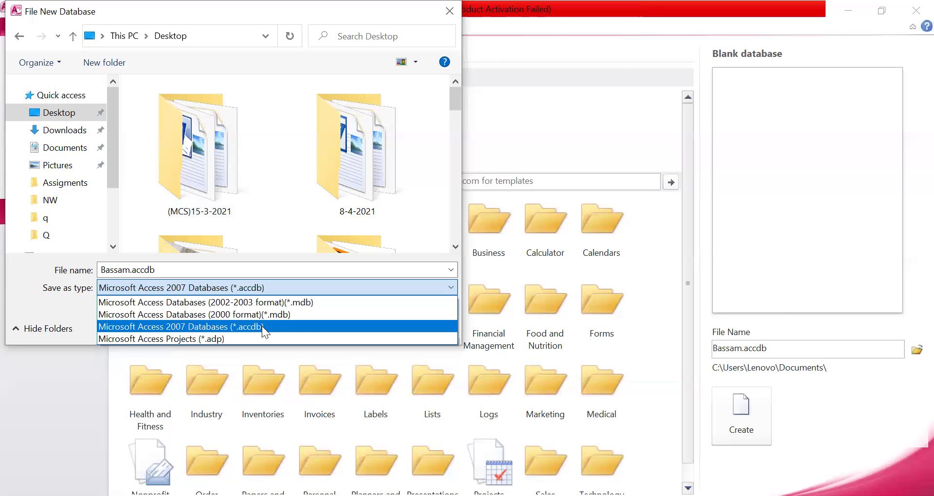
{"action": "left_click", "coordinate": [261, 327]}
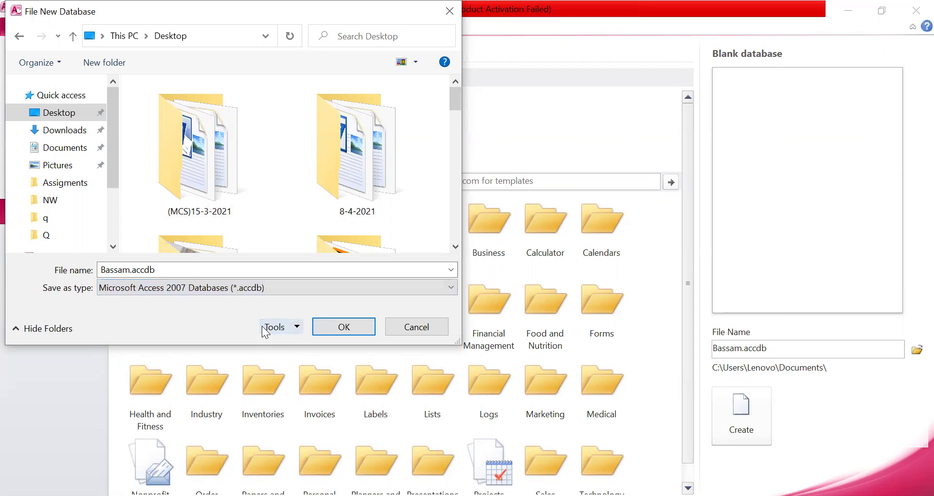
{"action": "left_click", "coordinate": [358, 331]}
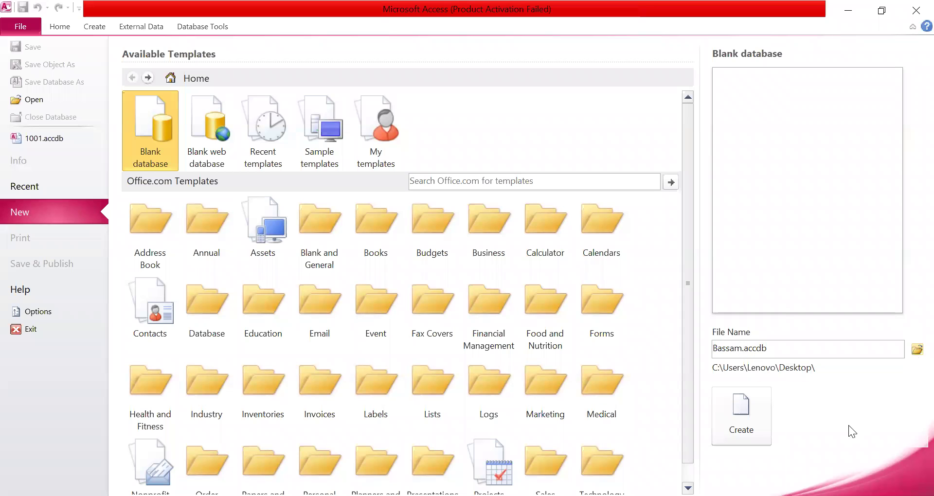
- Create the blank database on the Desktop, opening an empty Table1 datasheet
{"action": "left_click", "coordinate": [739, 411]}
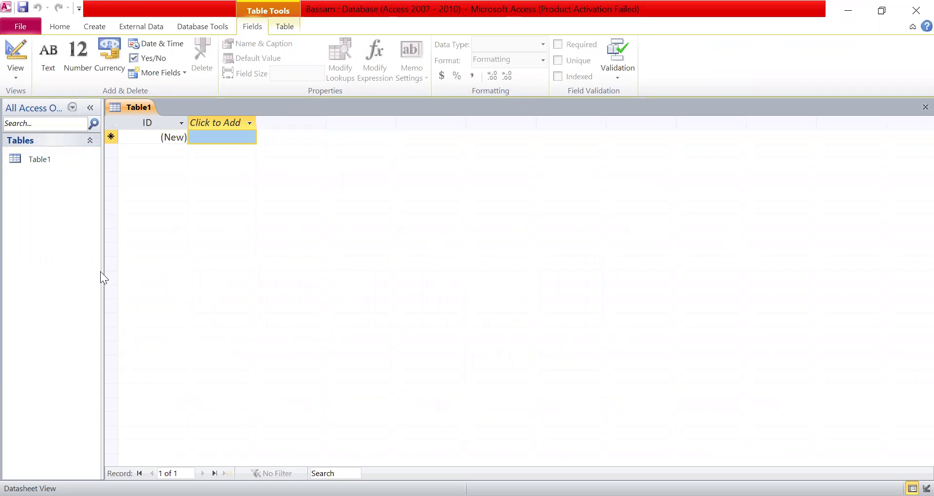
- Widen the navigation pane to show All Access Objects, glance at file info, and return to Table1
{"action": "left_click_drag", "start_coordinate": [102, 272], "coordinate": [149, 273]}
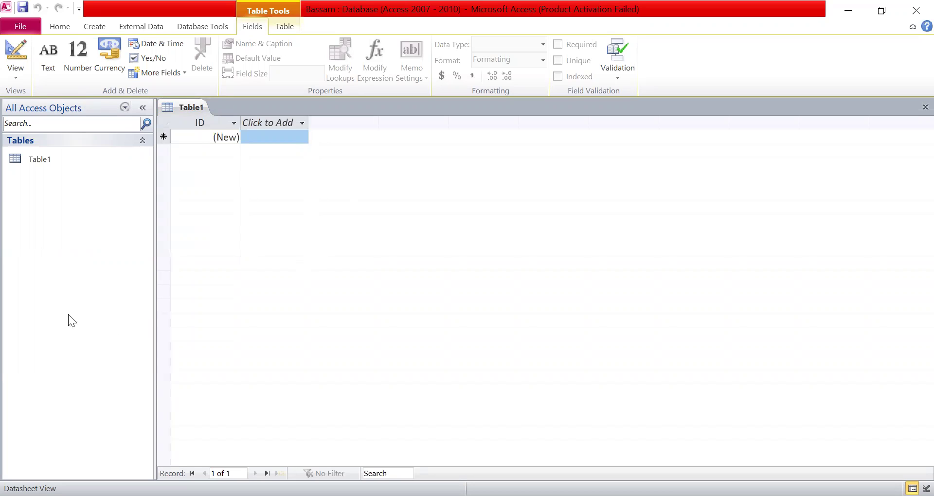
{"action": "left_click", "coordinate": [23, 27]}
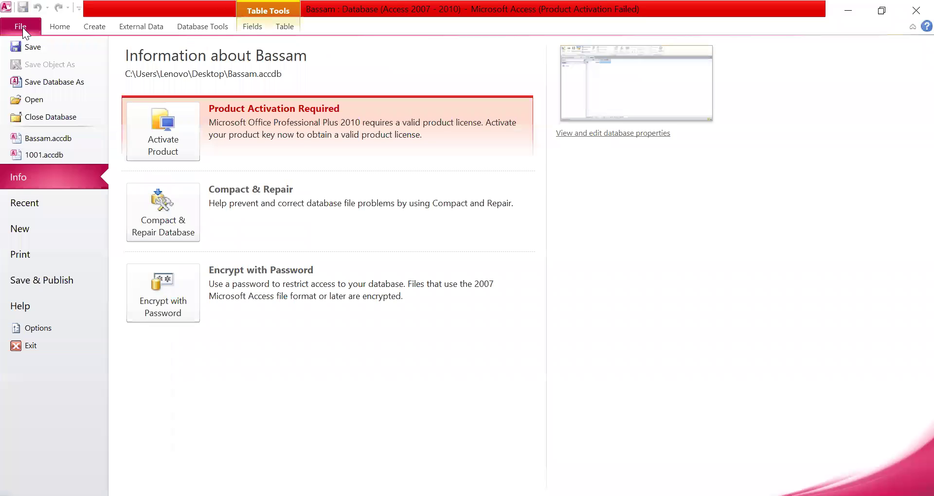
{"action": "left_click", "coordinate": [29, 345]}
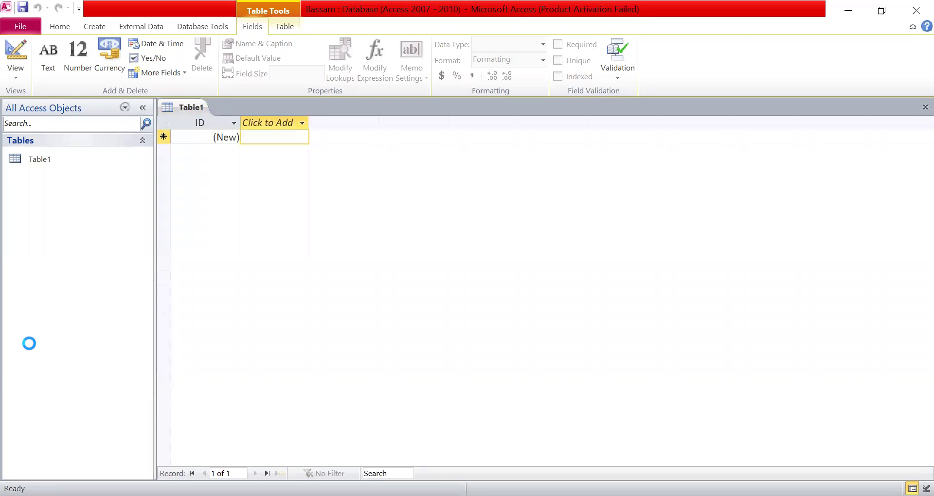
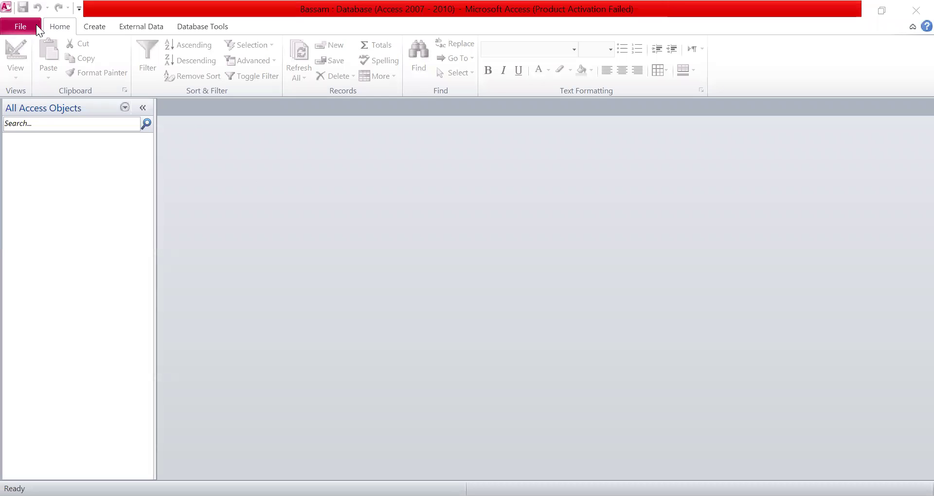
- Add a blank Table1 from the Create tab, shown in Datasheet View with only an ID field
{"action": "left_click", "coordinate": [91, 26]}
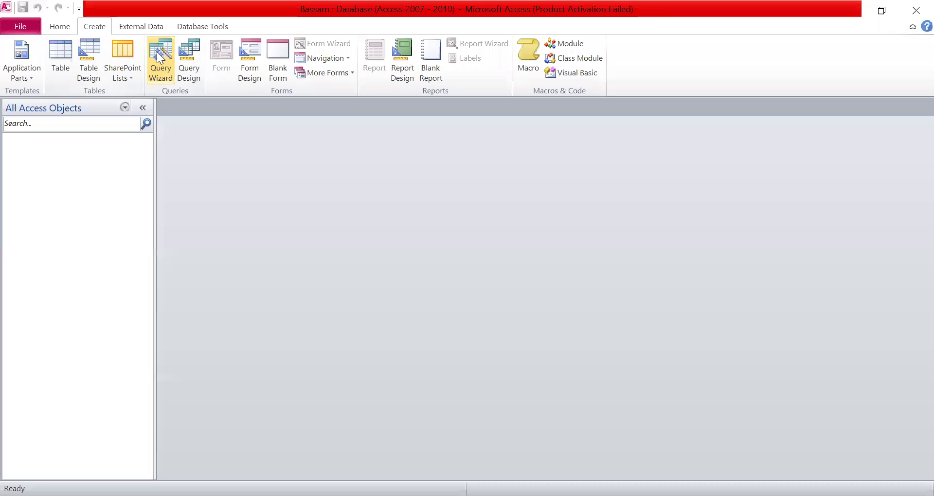
{"action": "left_click", "coordinate": [65, 50]}
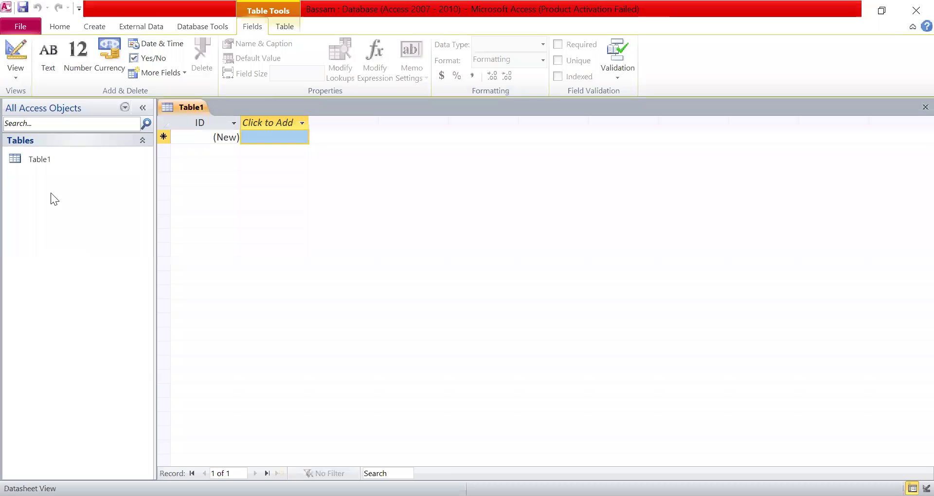
- Close Table1 without saving it so no objects remain in the database
{"action": "left_click", "coordinate": [144, 140]}
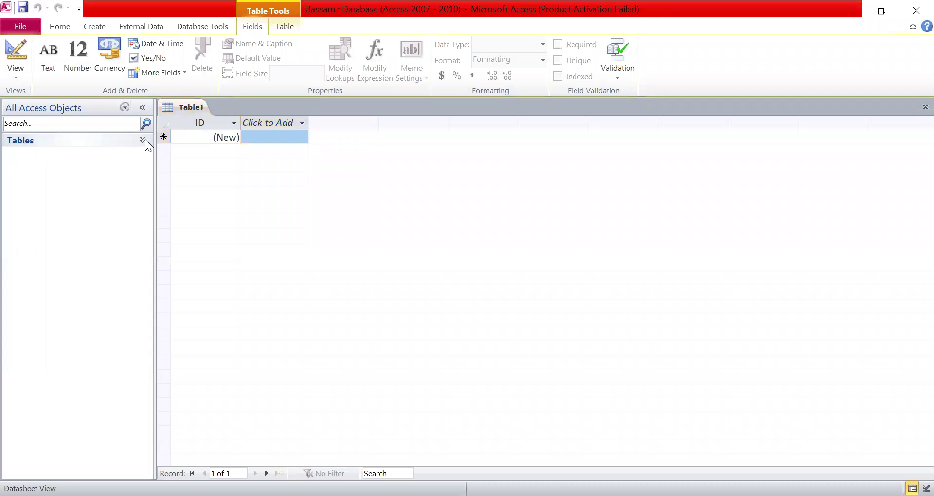
{"action": "left_click", "coordinate": [147, 105]}
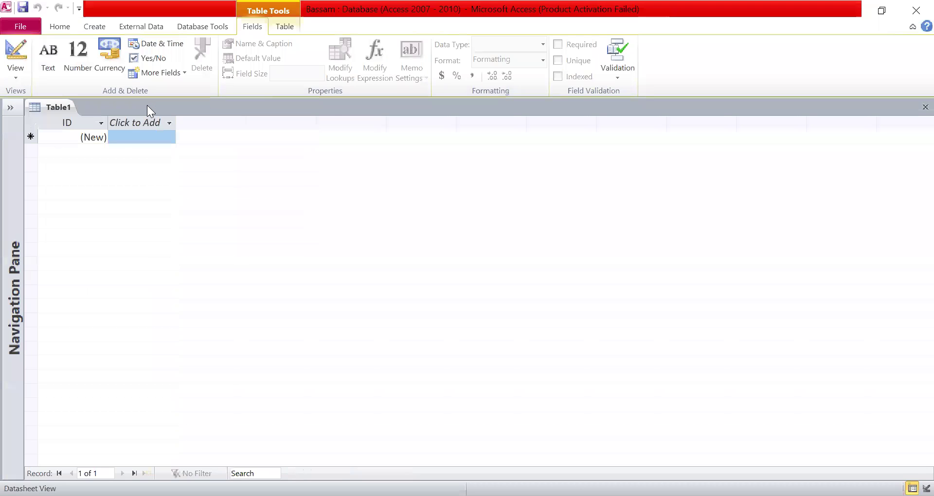
{"action": "left_click", "coordinate": [11, 108]}
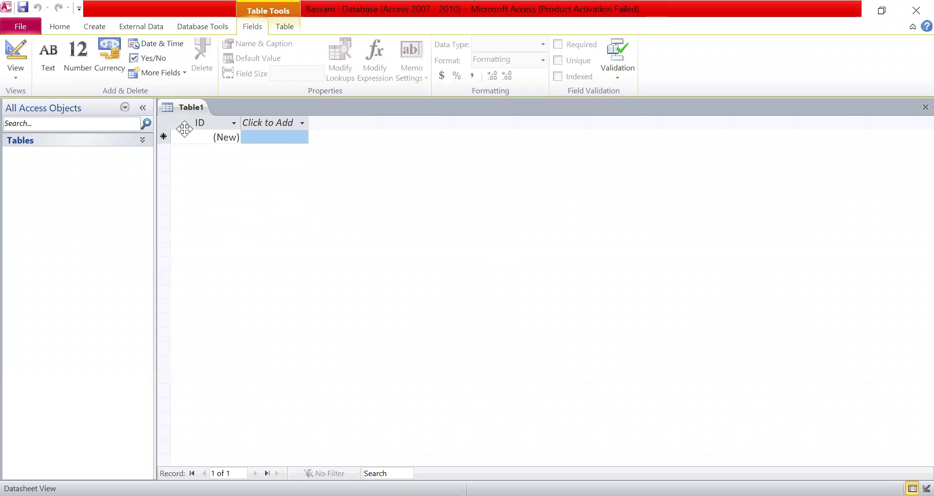
{"action": "left_click", "coordinate": [342, 125]}
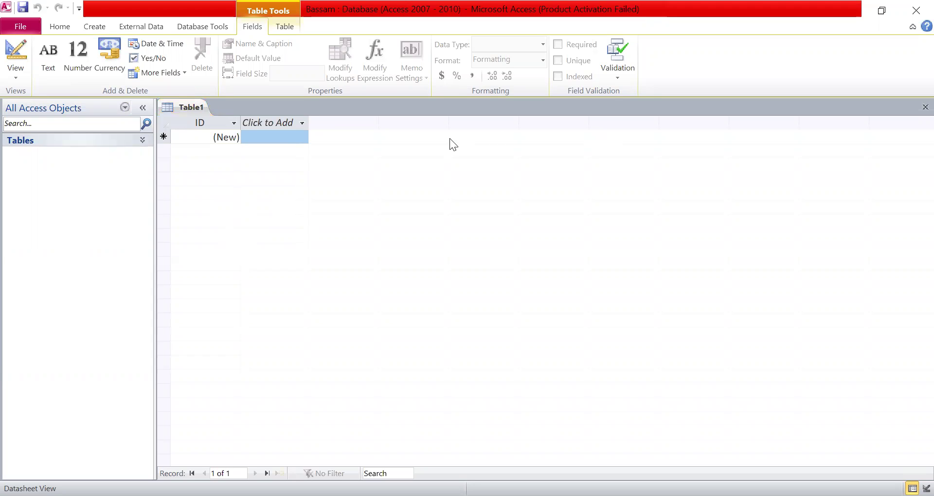
{"action": "left_click", "coordinate": [913, 108]}
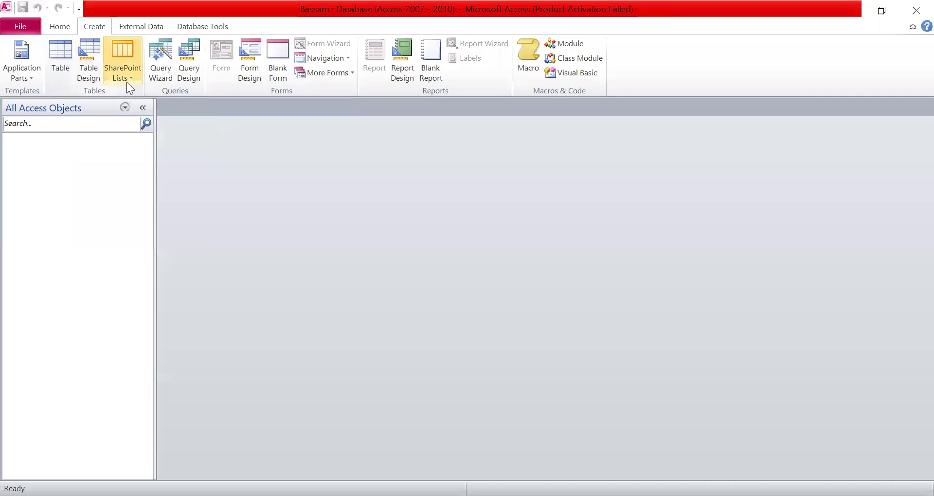
- In a new Table Design, enter fields رقم الطالب, أسم الطالب, تاريخ الميلاد and رقم الهاتف
{"action": "left_click", "coordinate": [89, 66]}
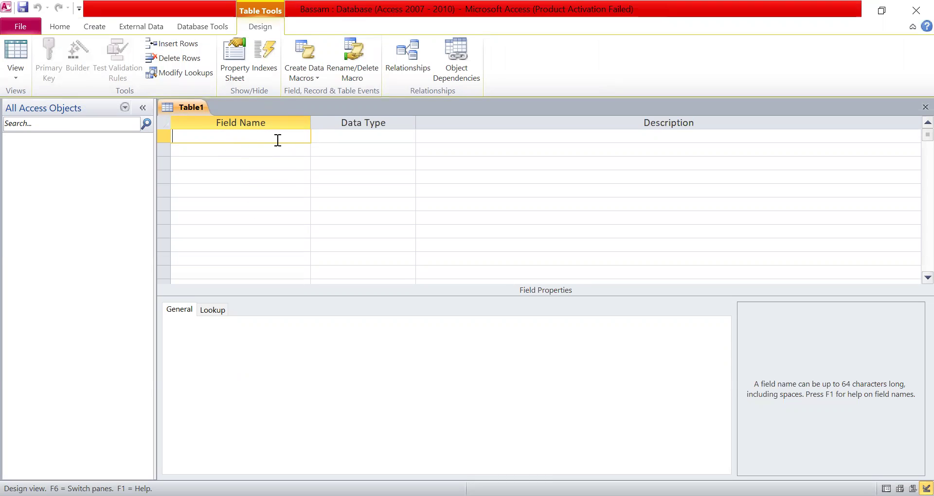
{"action": "type", "text": "رقم الطالب"}
{"action": "left_click", "coordinate": [255, 152]}
{"action": "type", "text": "أسم"}
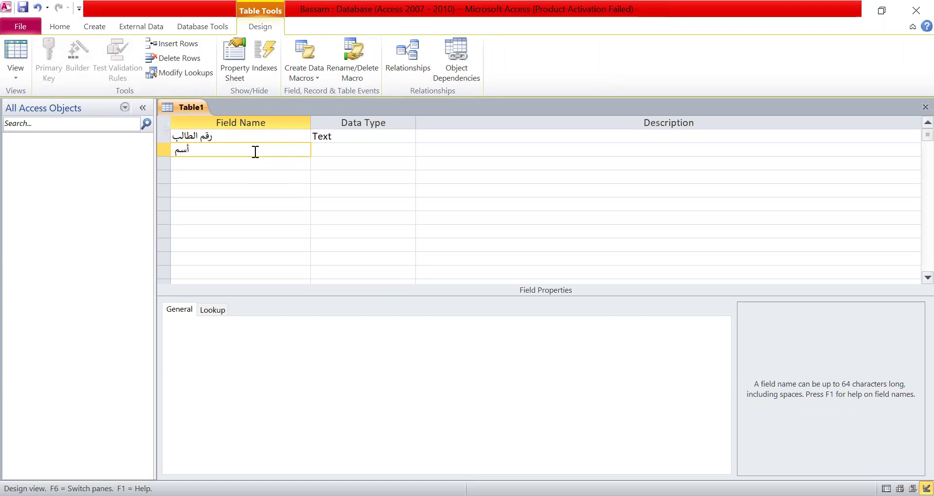
{"action": "type", "text": " الطالب"}
{"action": "left_click", "coordinate": [244, 160]}
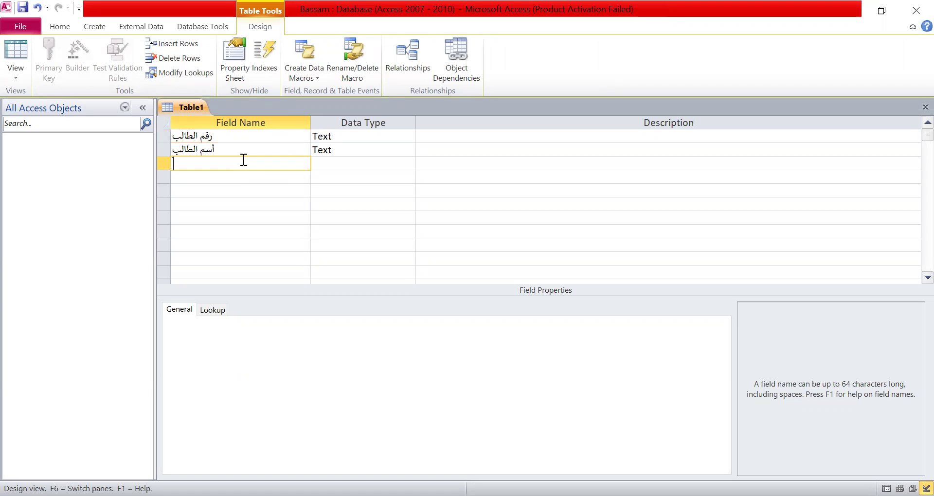
{"action": "type", "text": "تاريخ الميلاد"}
{"action": "left_click", "coordinate": [201, 178]}
{"action": "type", "text": "قم الهاتف"}
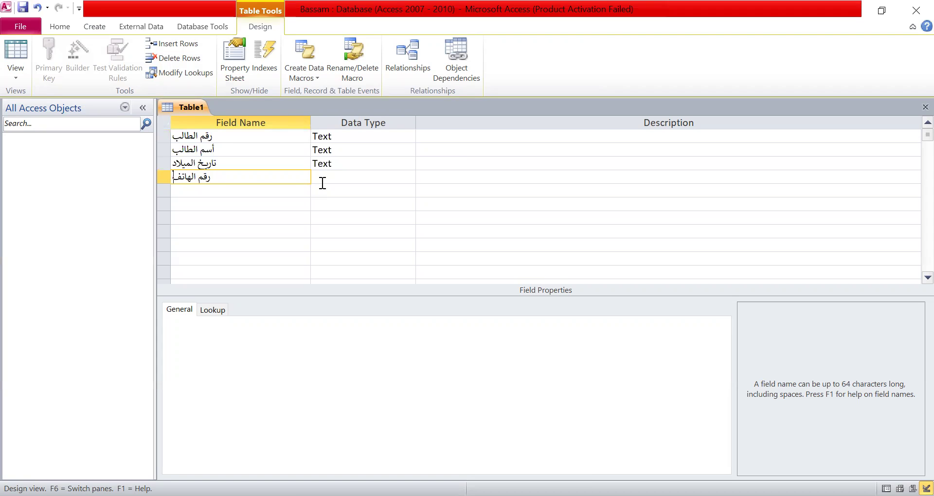
{"action": "left_click", "coordinate": [322, 180]}
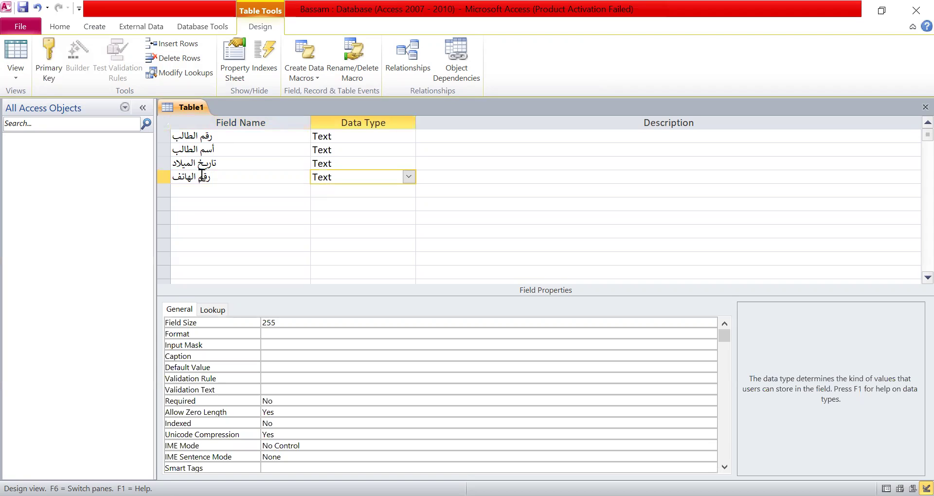
- Set رقم الطالب and رقم الهاتف to Number and تاريخ الميلاد to Date/Time
{"action": "left_click", "coordinate": [354, 138]}
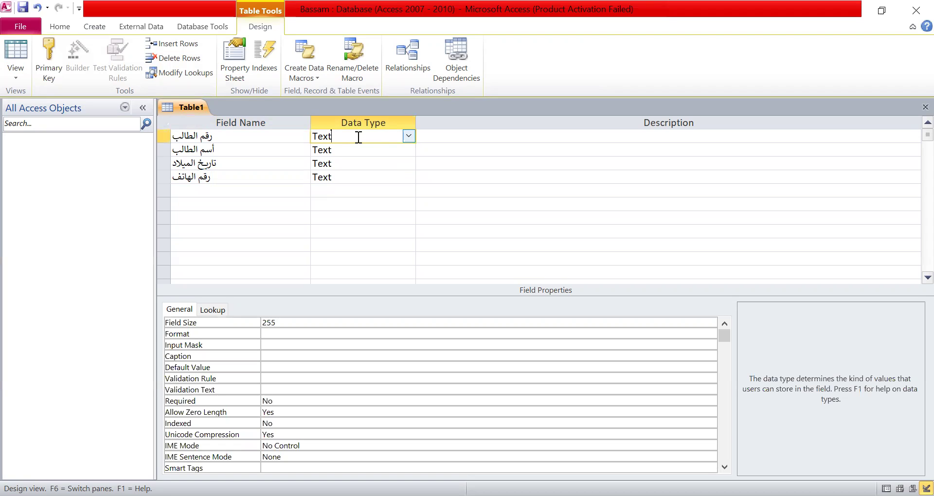
{"action": "left_click", "coordinate": [408, 136]}
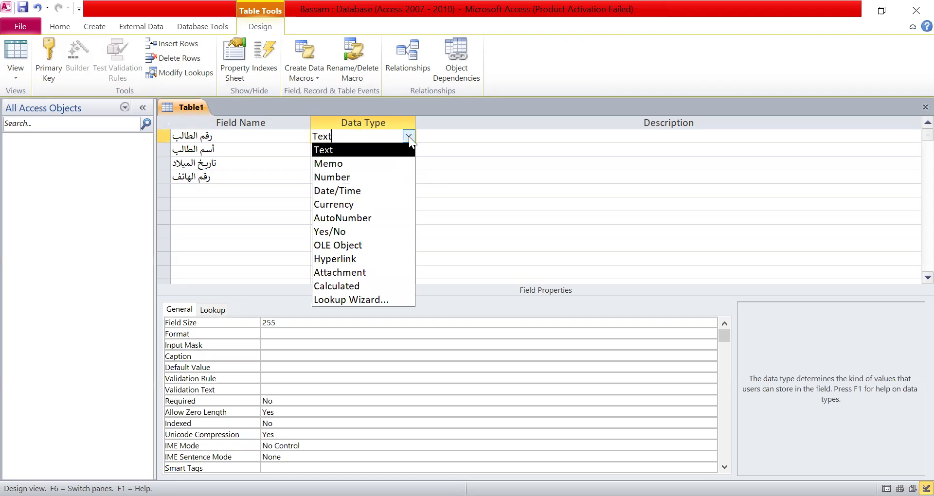
{"action": "left_click", "coordinate": [361, 177]}
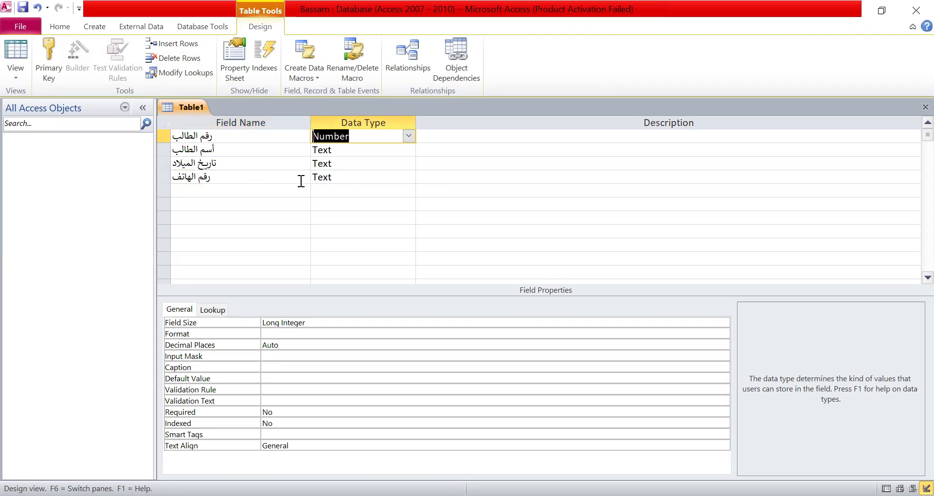
{"action": "left_click", "coordinate": [373, 161]}
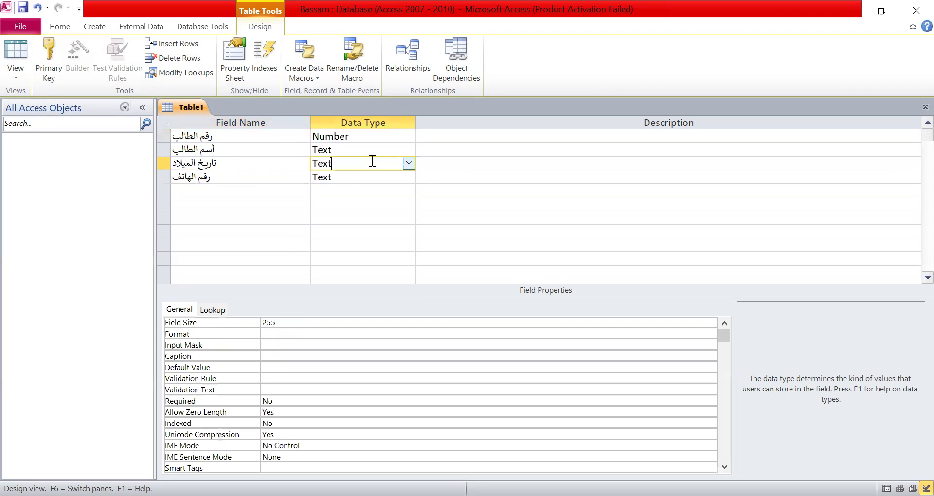
{"action": "left_click", "coordinate": [409, 163]}
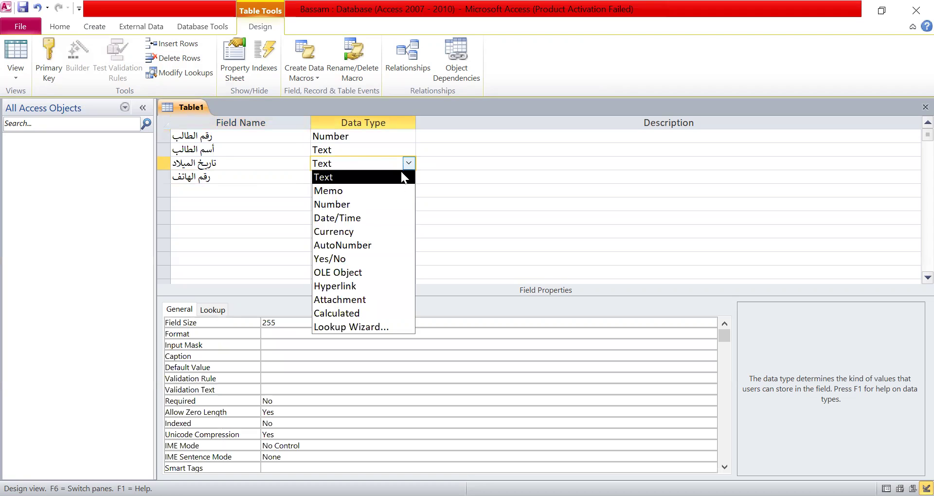
{"action": "left_click", "coordinate": [365, 218]}
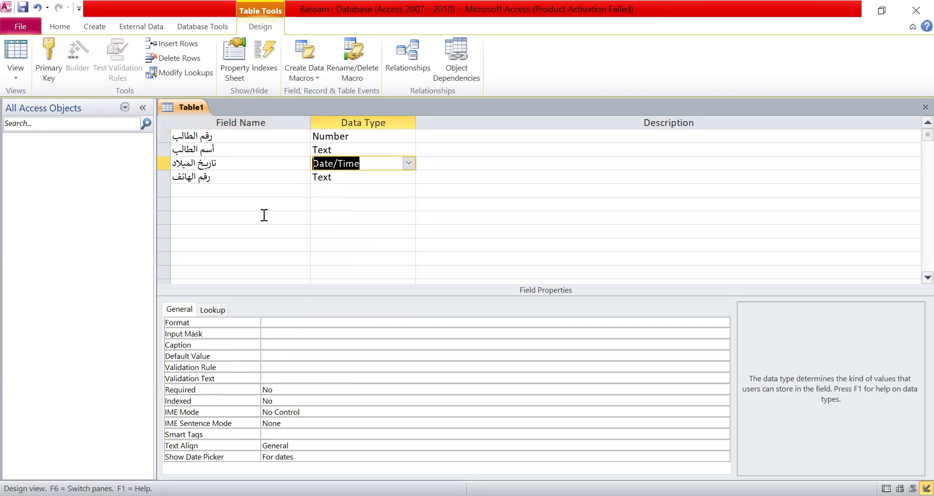
{"action": "left_click", "coordinate": [407, 178]}
{"action": "left_click", "coordinate": [408, 179]}
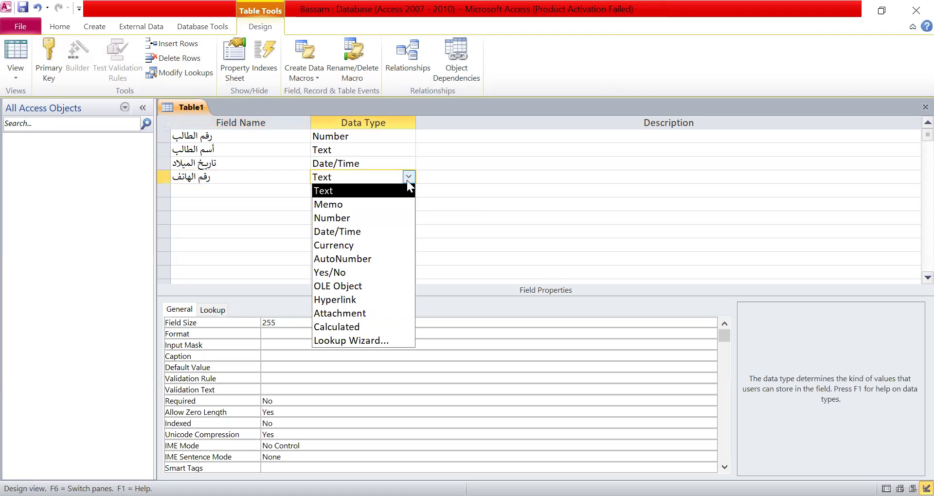
{"action": "left_click", "coordinate": [373, 218]}
- Add an Attachment field صورة الطالب, then name a sixth field العنوان الألكتروني
{"action": "left_click", "coordinate": [237, 192]}
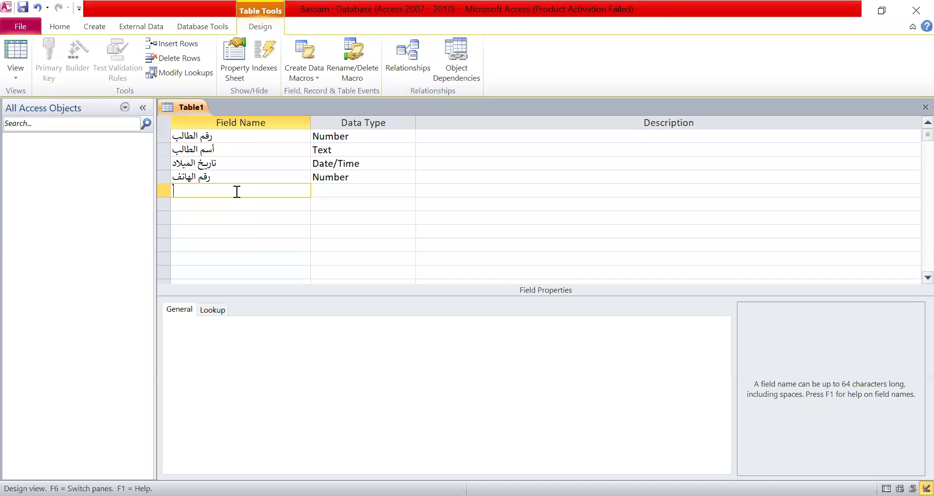
{"action": "type", "text": "صورة"}
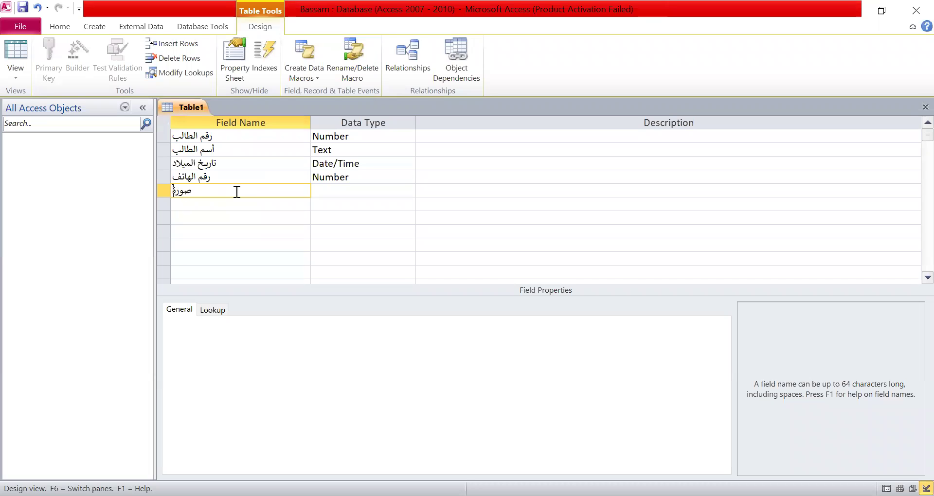
{"action": "type", "text": " الطالب"}
{"action": "left_click", "coordinate": [394, 192]}
{"action": "left_click", "coordinate": [408, 191]}
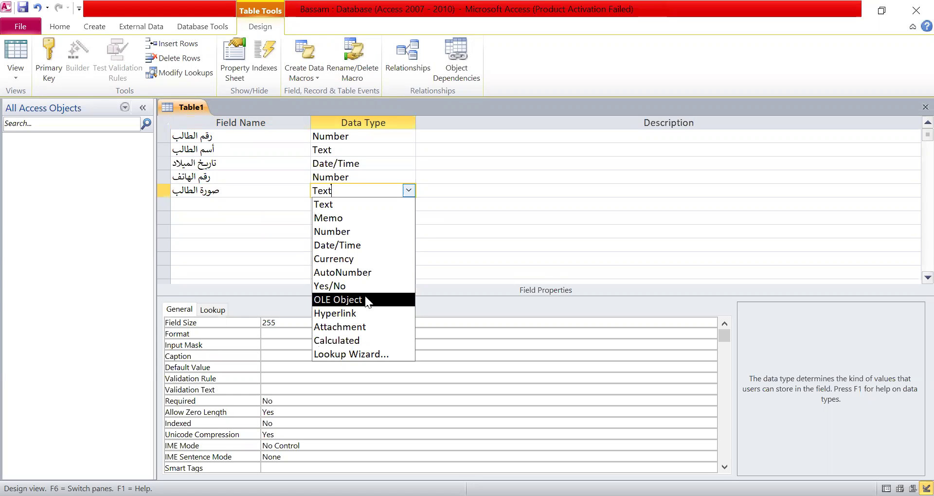
{"action": "left_click", "coordinate": [373, 327]}
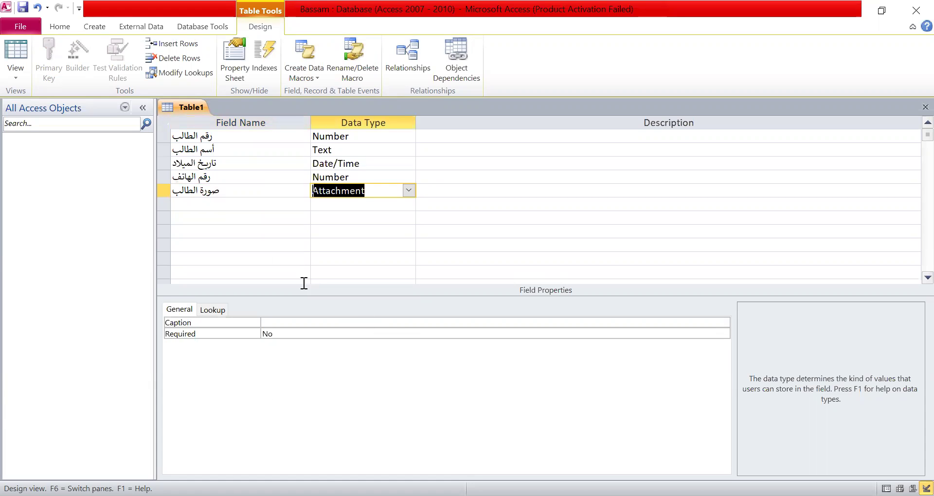
{"action": "left_click", "coordinate": [224, 204]}
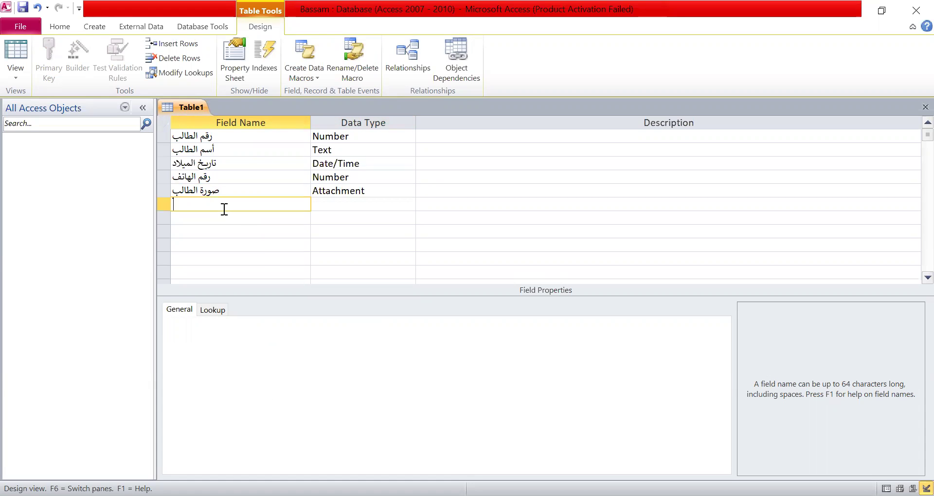
{"action": "type", "text": "العنوان الألكتروني"}
- Keep the العنوان الألكتروني field's data type as Text
{"action": "left_click", "coordinate": [341, 204]}
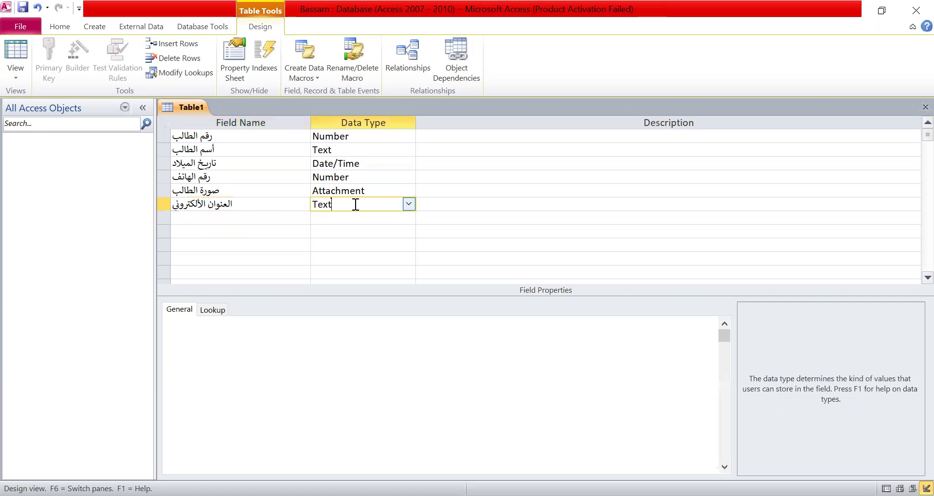
{"action": "left_click", "coordinate": [409, 204]}
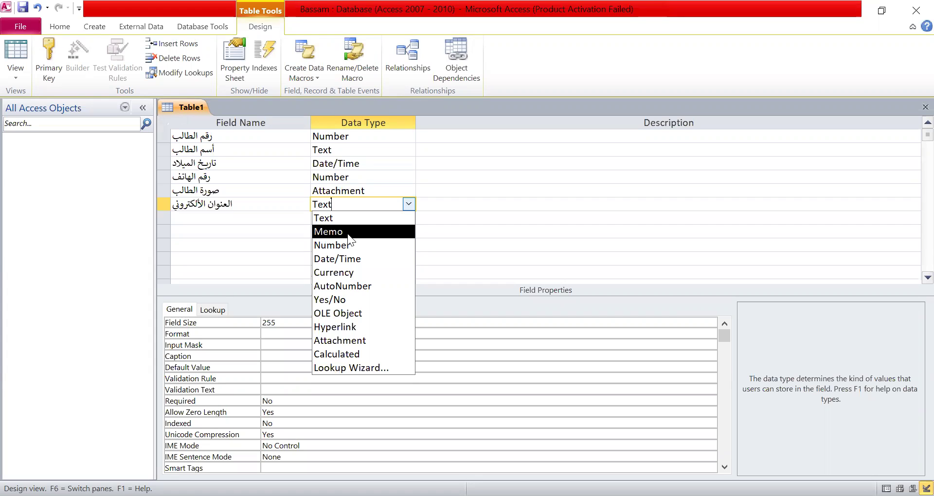
{"action": "left_click", "coordinate": [263, 232]}
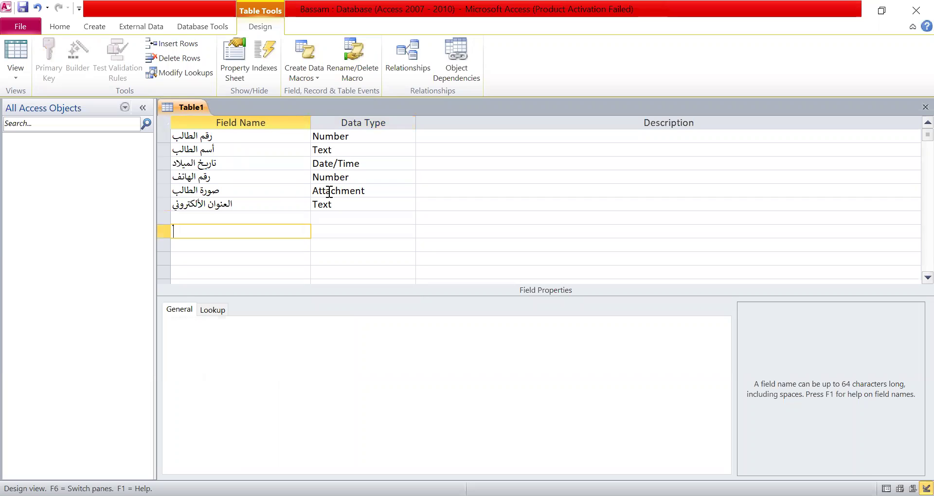
- Make رقم الطالب the primary key and save the table
{"action": "left_click", "coordinate": [258, 134]}
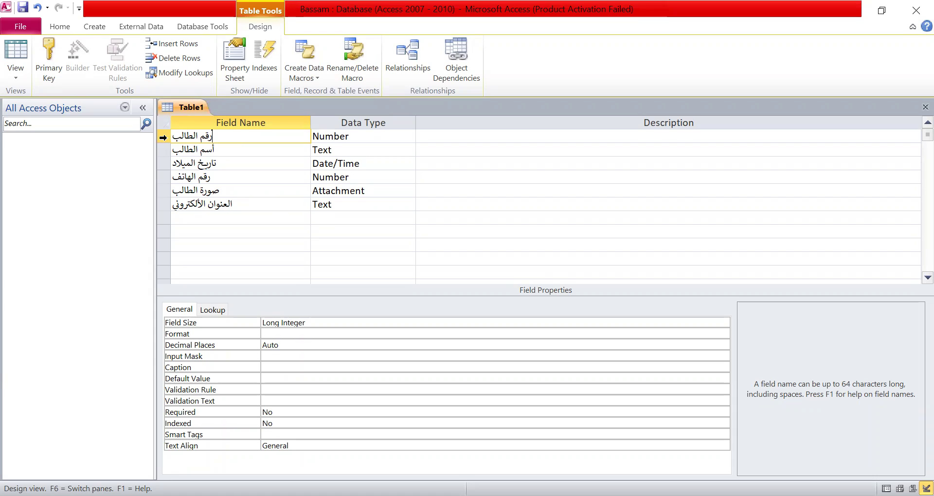
{"action": "left_click", "coordinate": [163, 138]}
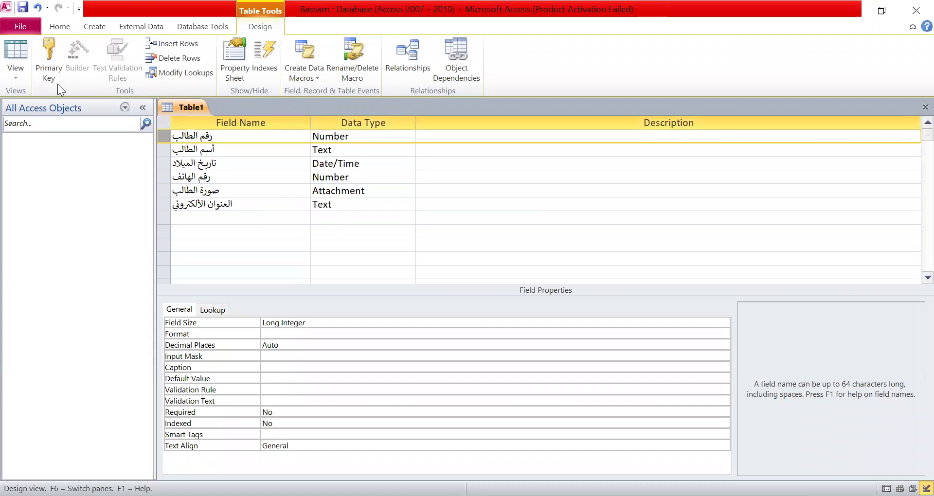
{"action": "left_click", "coordinate": [47, 50]}
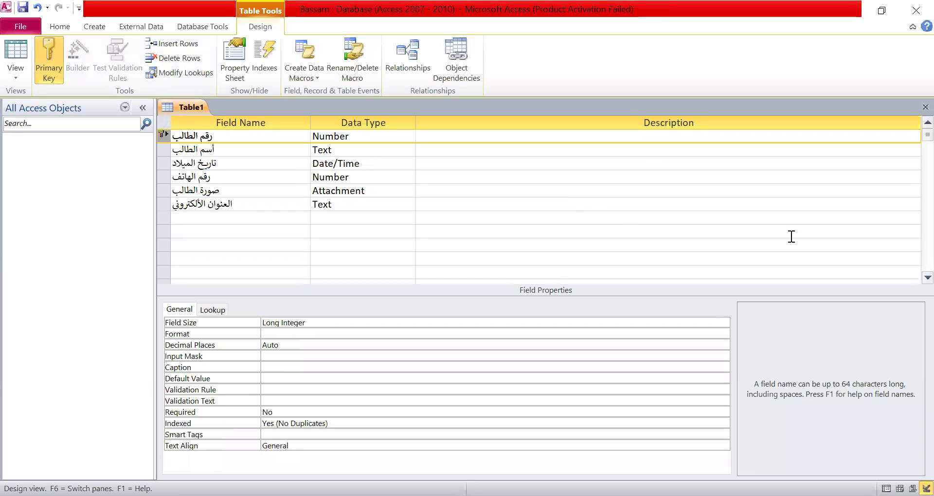
{"action": "left_click", "coordinate": [23, 8]}
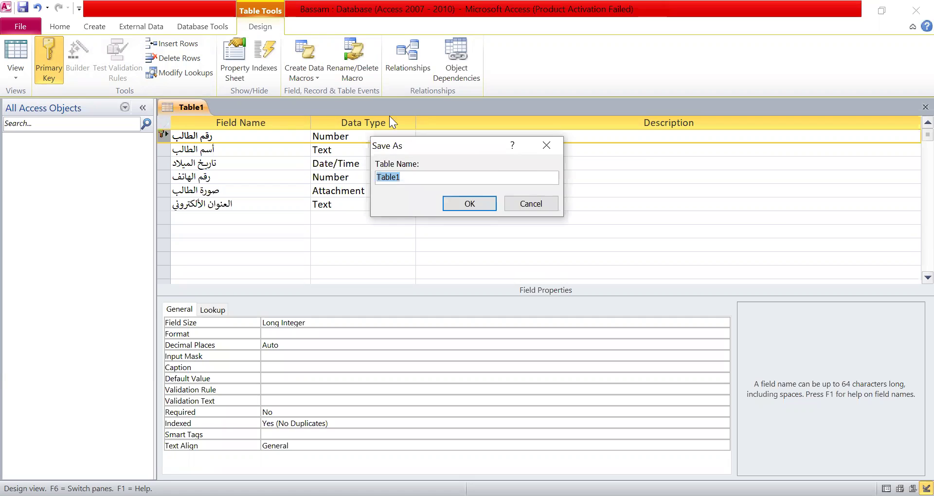
- Name the table جدول الطالب in Save As, confirm, and close its design tab
{"action": "left_click_drag", "start_coordinate": [431, 149], "coordinate": [430, 206]}
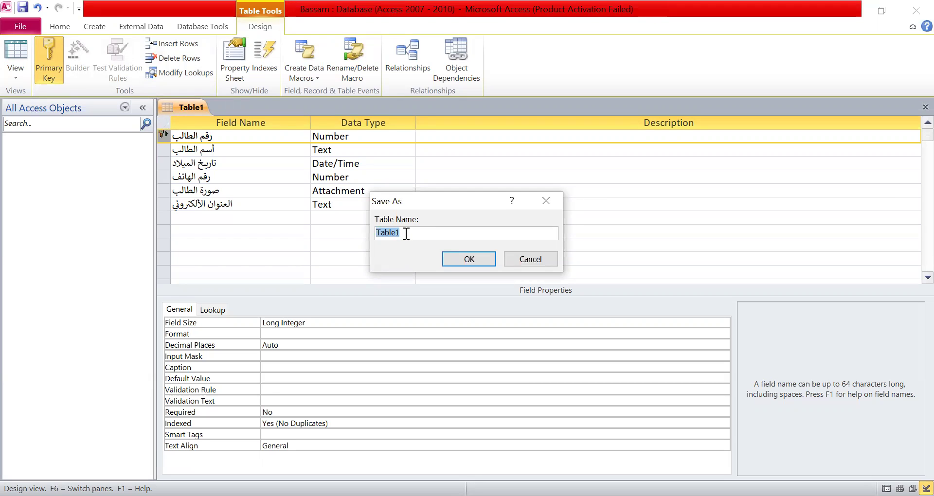
{"action": "type", "text": "جدول"}
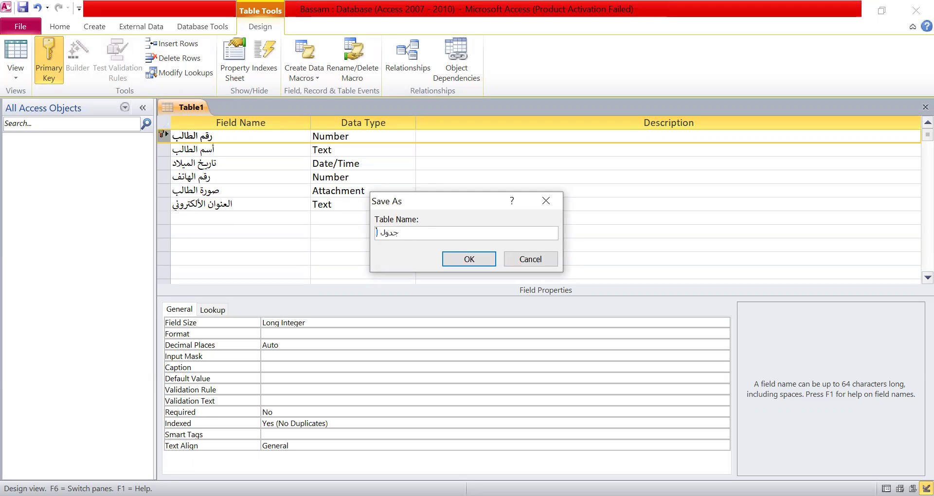
{"action": "type", "text": " الطالب"}
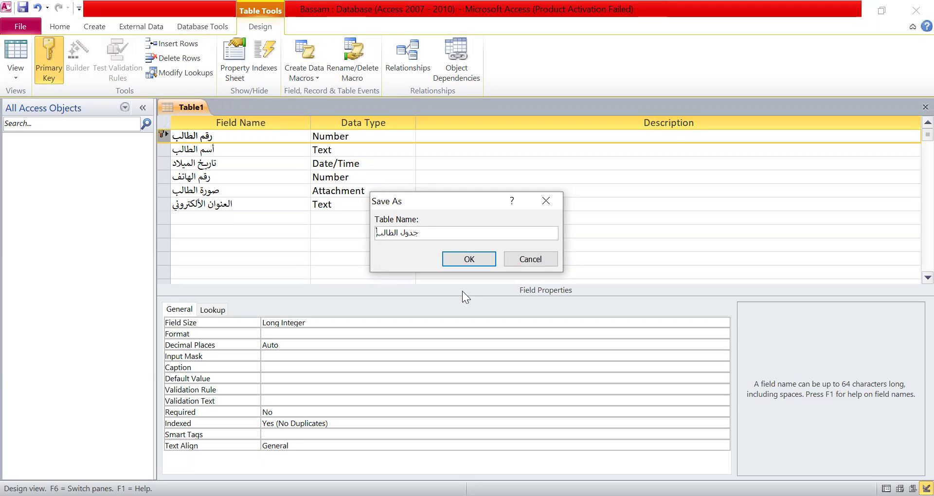
{"action": "left_click", "coordinate": [474, 259]}
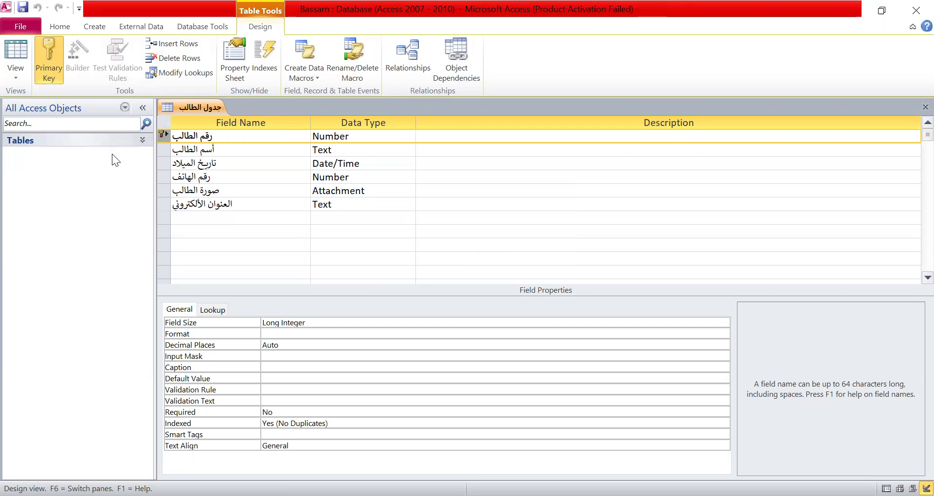
{"action": "left_click", "coordinate": [142, 139]}
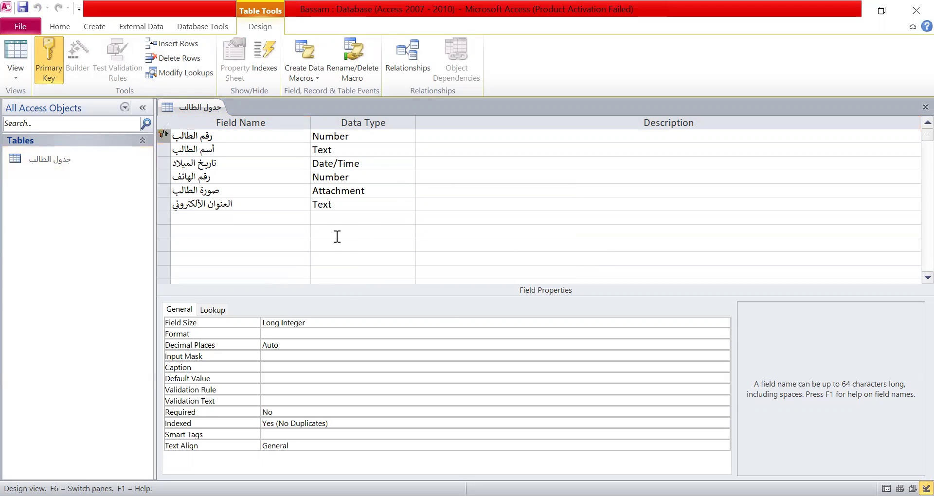
{"action": "left_click", "coordinate": [912, 105]}
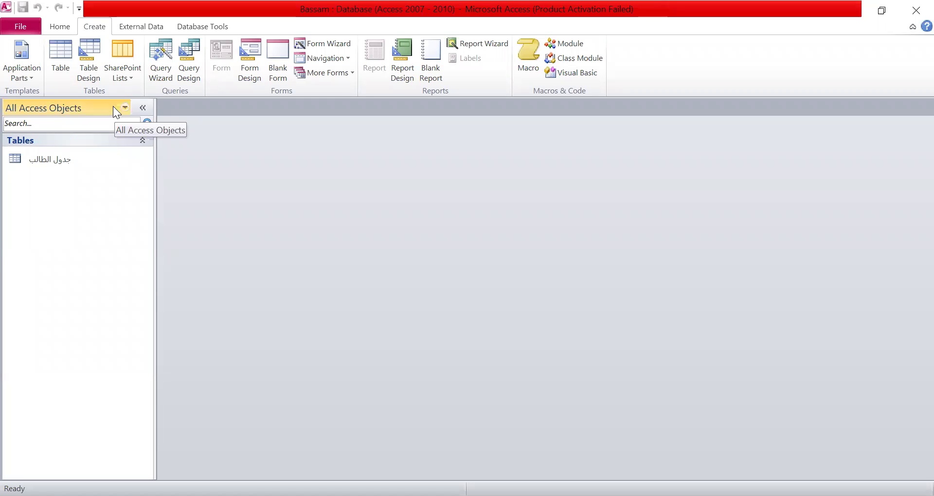
- In a new Table Design, enter fields رقم المادة, أسم المادة, عدد ساعات المادة and المتطلب السابق
{"action": "left_click", "coordinate": [94, 66]}
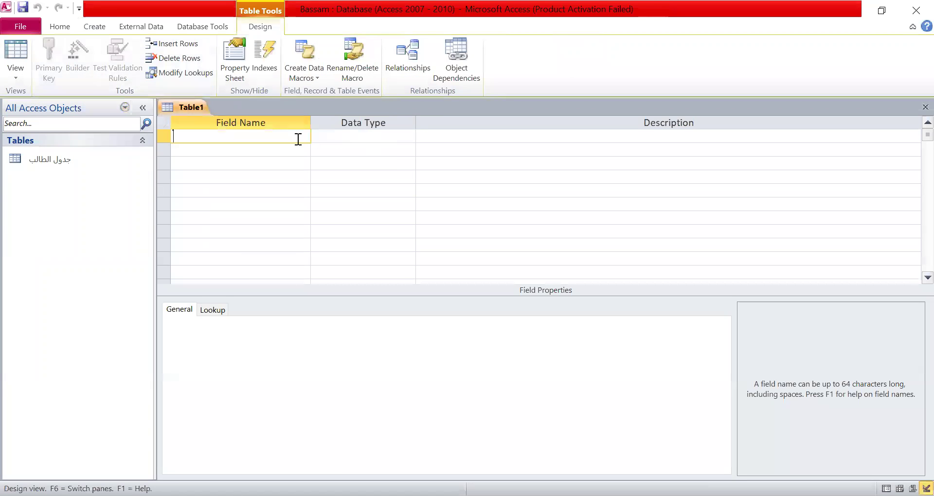
{"action": "type", "text": "رقم المادة"}
{"action": "left_click", "coordinate": [232, 155]}
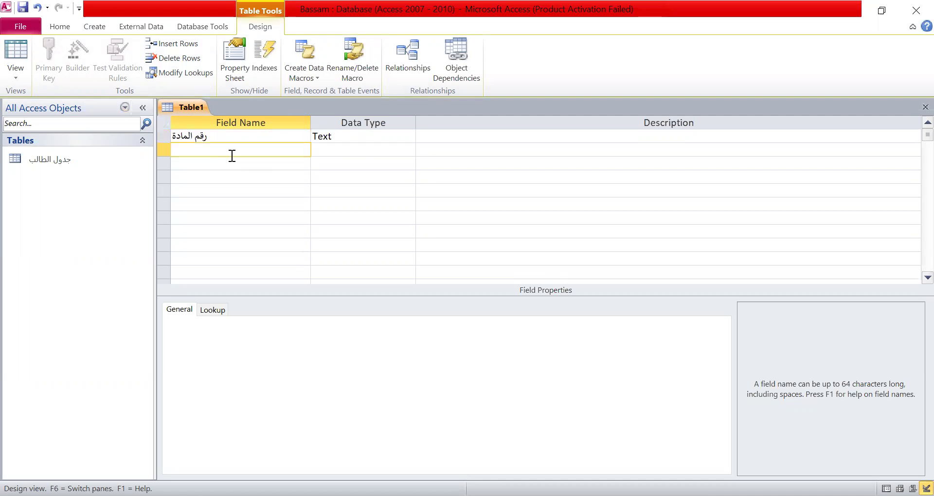
{"action": "type", "text": "أسم المادة"}
{"action": "left_click", "coordinate": [226, 168]}
{"action": "type", "text": "ع"}
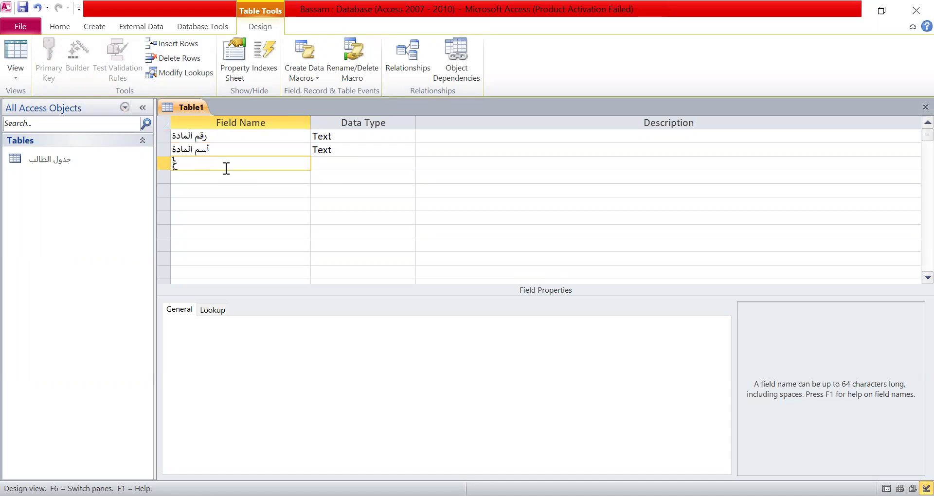
{"action": "type", "text": "دد ساعات الم"}
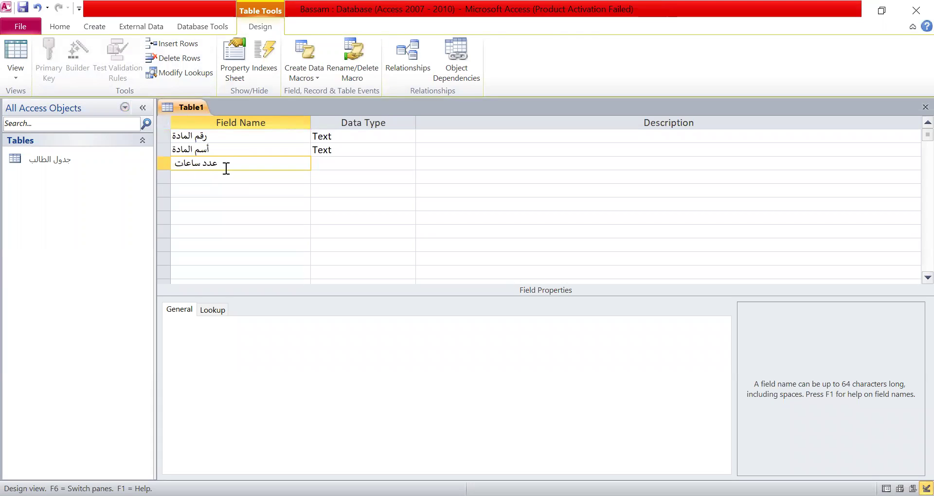
{"action": "type", "text": "ادة"}
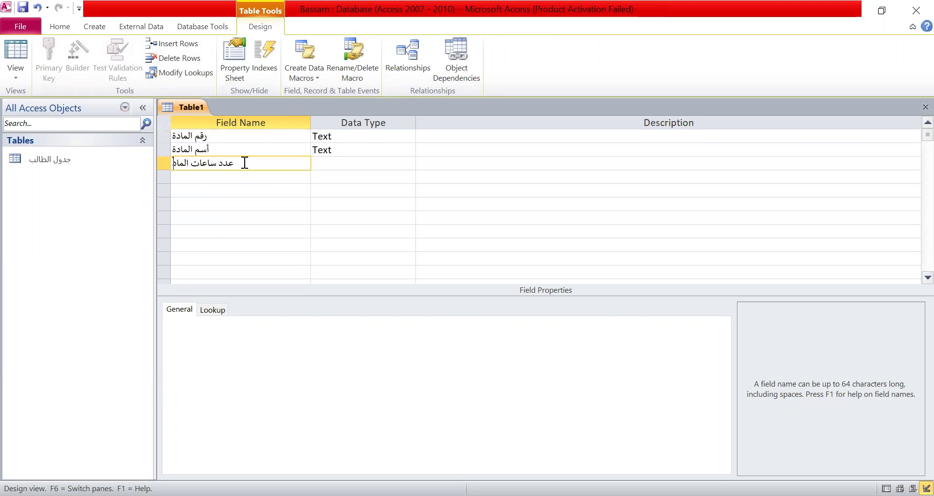
{"action": "left_click", "coordinate": [238, 179]}
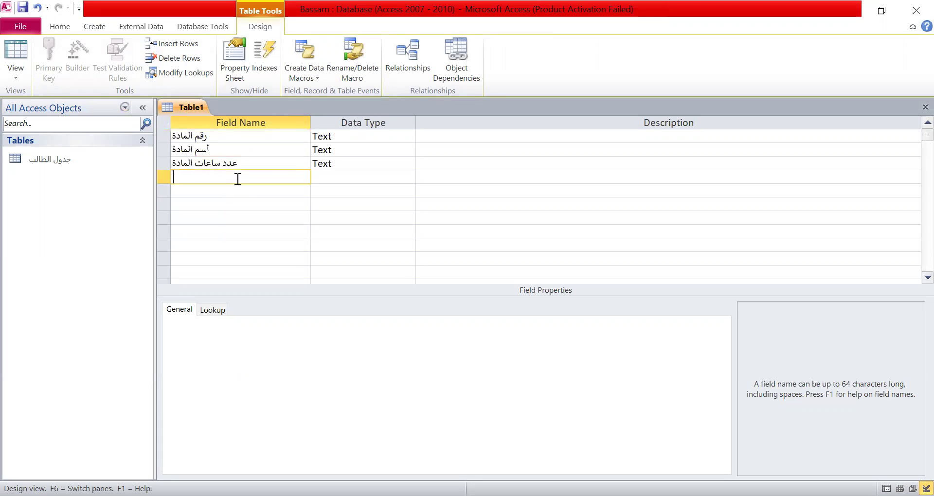
{"action": "type", "text": "المتطلب السابق"}
- Set رقم المادة, عدد ساعات المادة and المتطلب السابق to Number, leaving أسم المادة as Text
{"action": "left_click", "coordinate": [344, 137]}
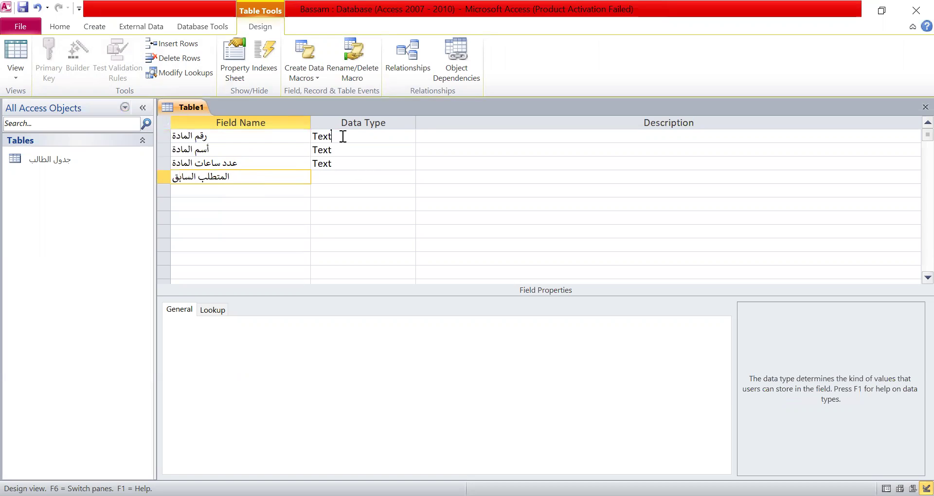
{"action": "left_click", "coordinate": [408, 136]}
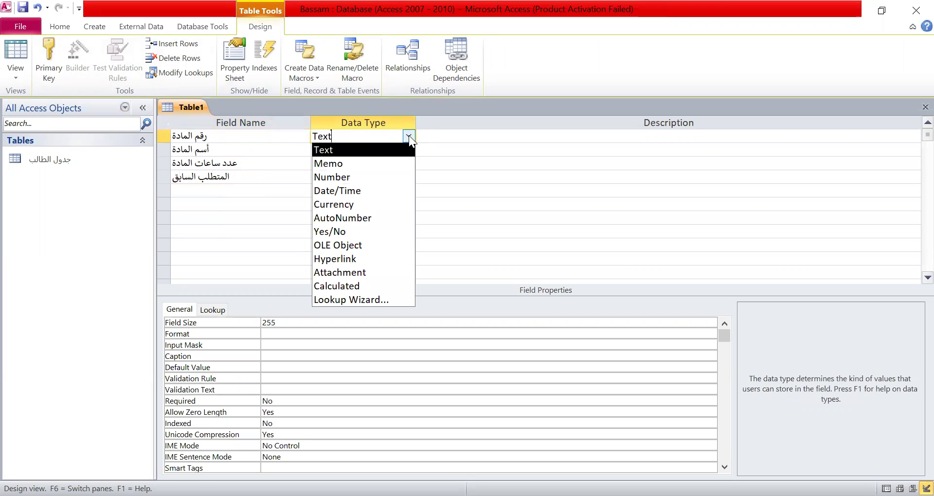
{"action": "left_click", "coordinate": [372, 175]}
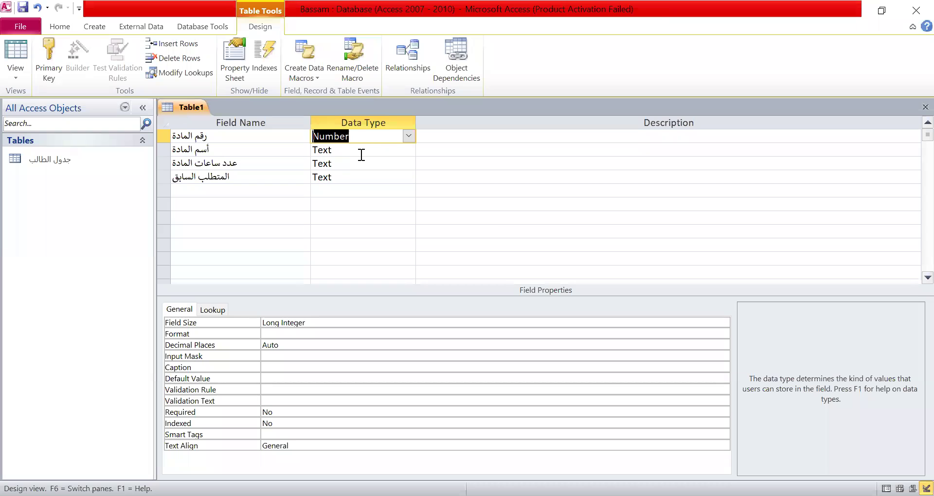
{"action": "left_click", "coordinate": [349, 165]}
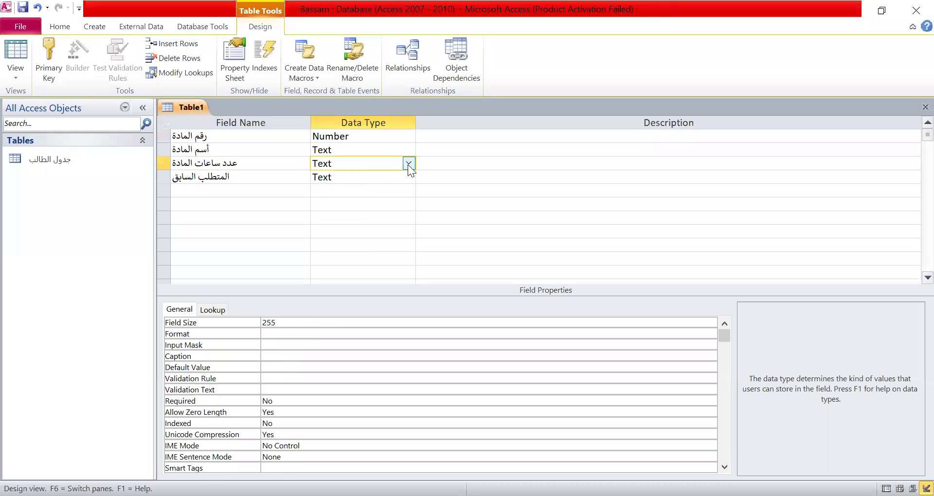
{"action": "left_click", "coordinate": [408, 165]}
{"action": "left_click", "coordinate": [351, 204]}
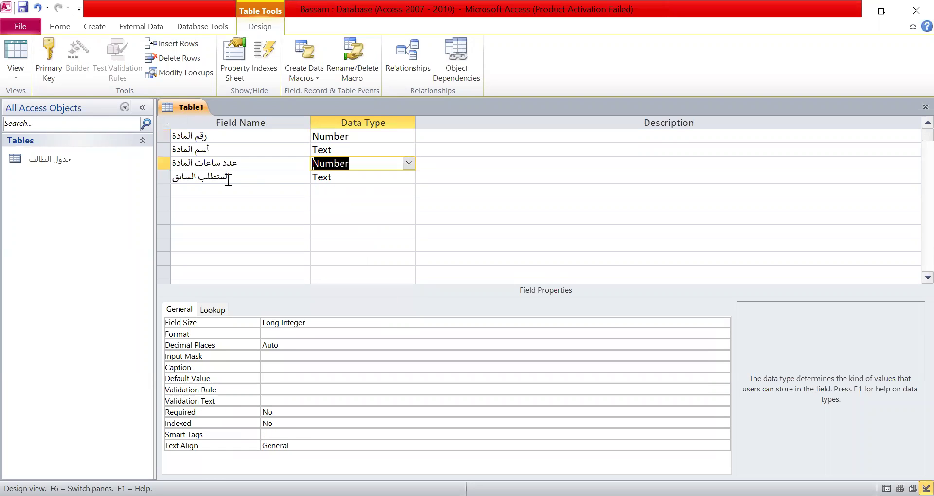
{"action": "left_click", "coordinate": [346, 178]}
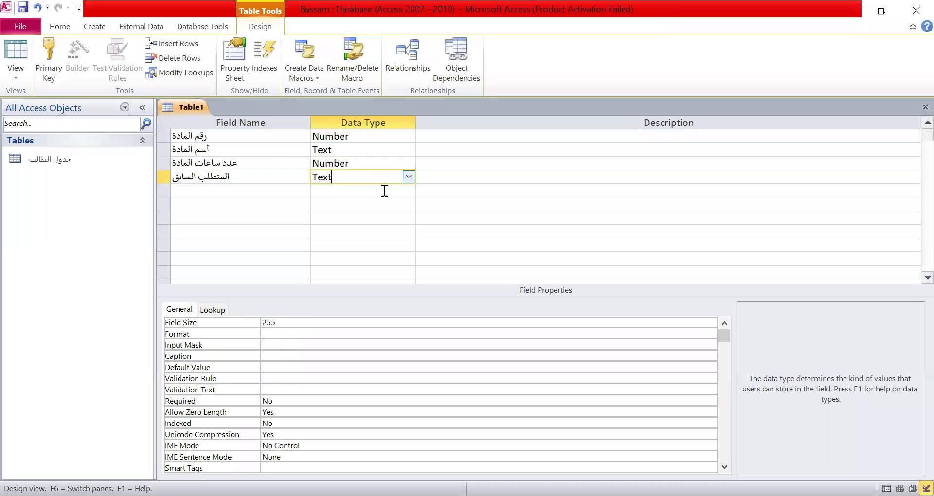
{"action": "left_click", "coordinate": [408, 176]}
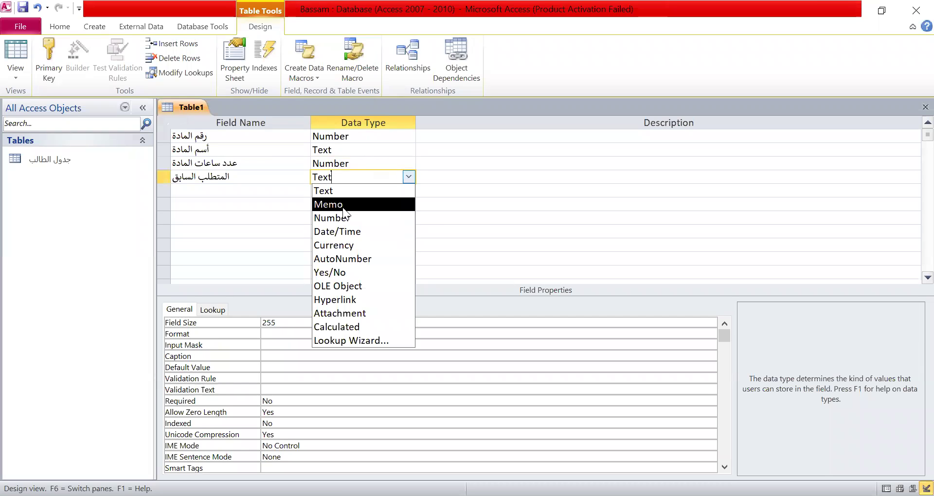
{"action": "left_click", "coordinate": [347, 219]}
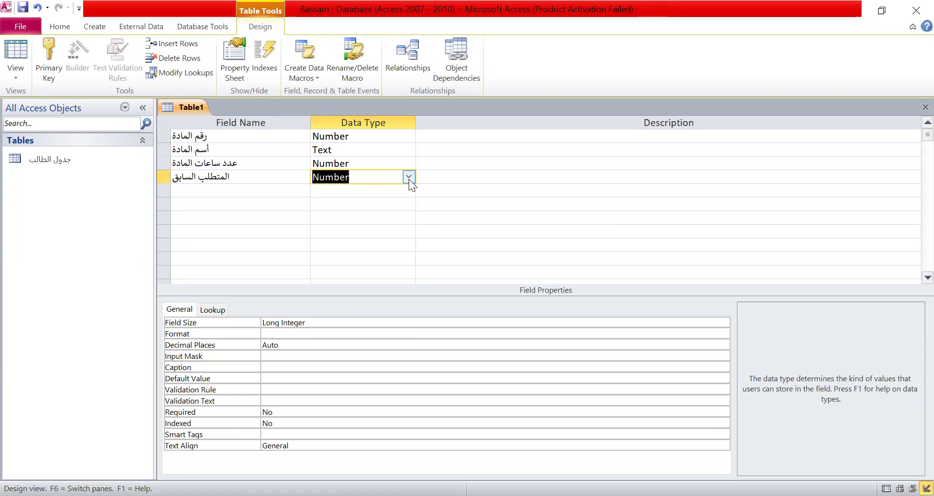
{"action": "left_click", "coordinate": [410, 177]}
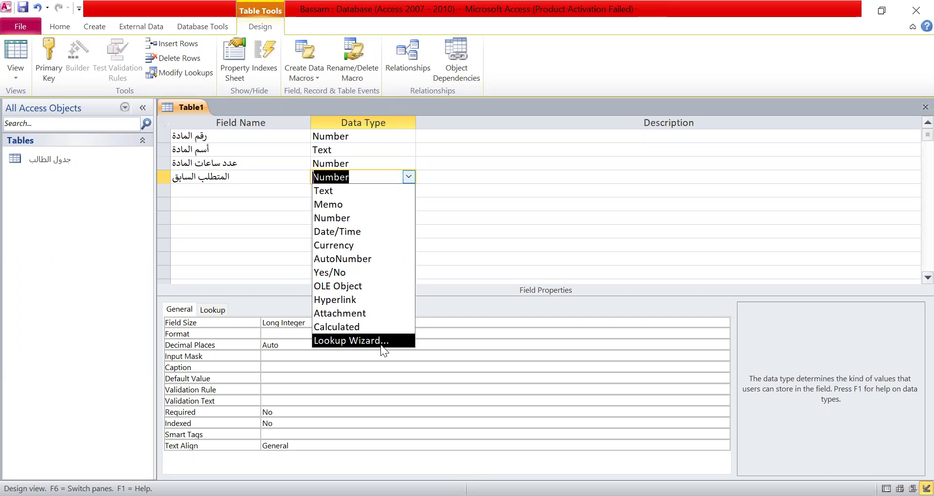
{"action": "left_click", "coordinate": [224, 223]}
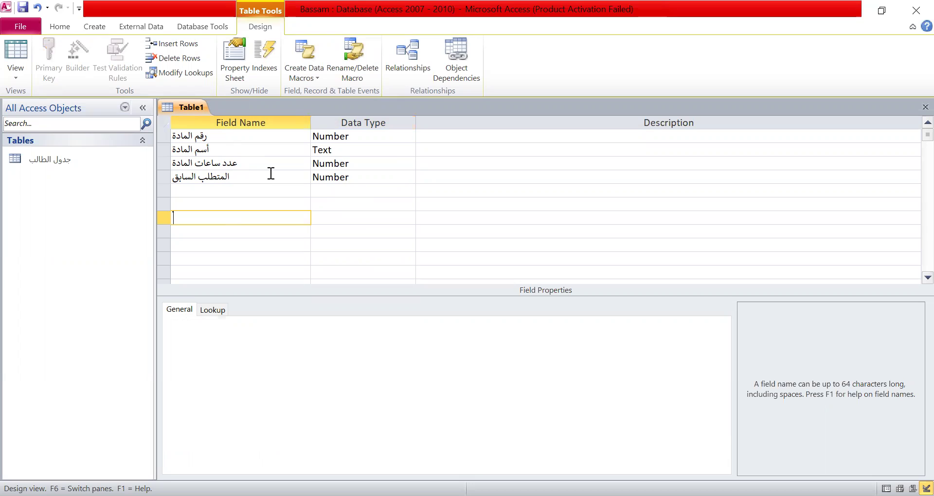
- Make رقم المادة the primary key and save the course table
{"action": "left_click", "coordinate": [163, 133]}
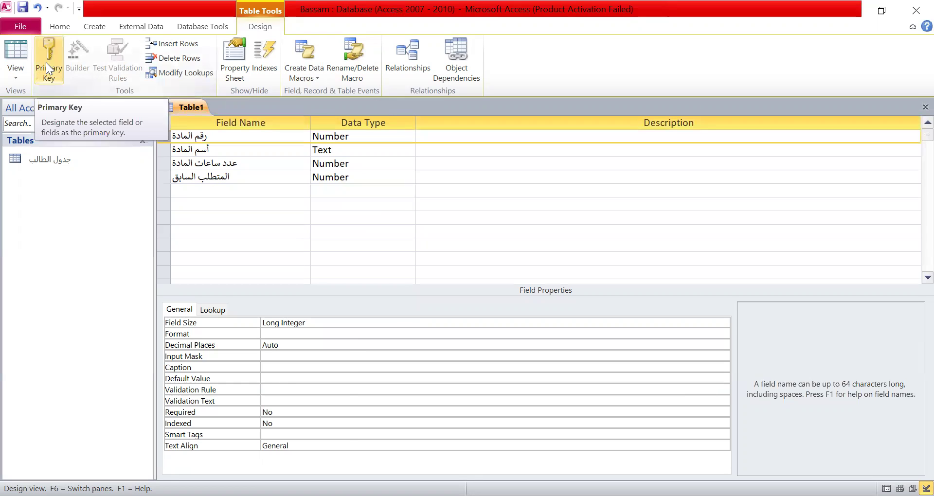
{"action": "left_click", "coordinate": [46, 62]}
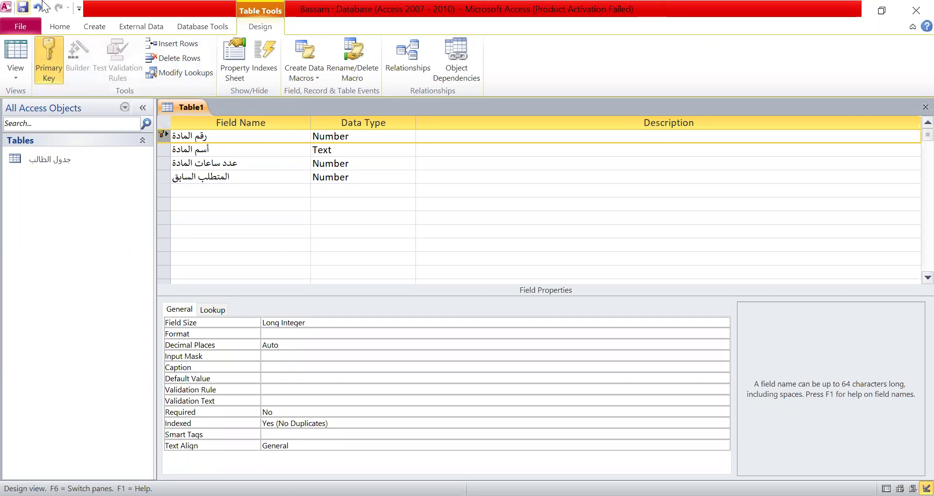
{"action": "left_click", "coordinate": [22, 7]}
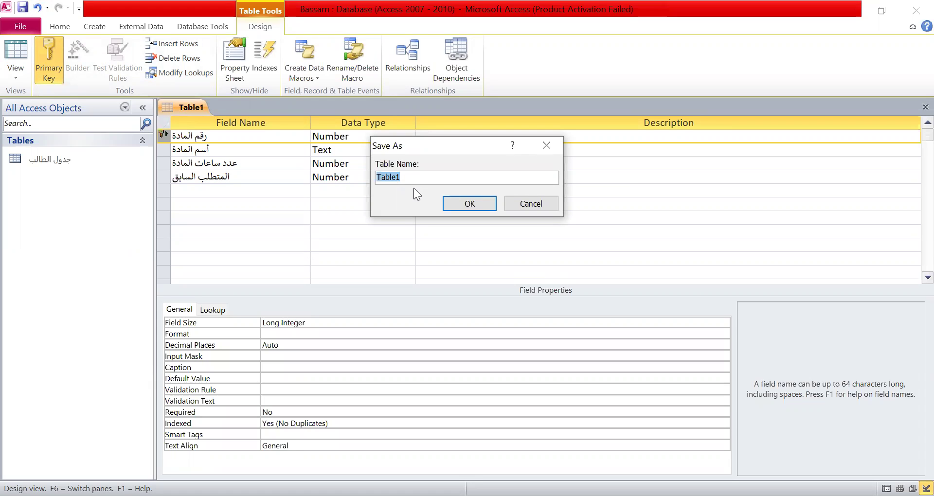
- Save the course table as جدول المواد, correcting the typed name, and close its design
{"action": "type", "text": "جدول المادة"}
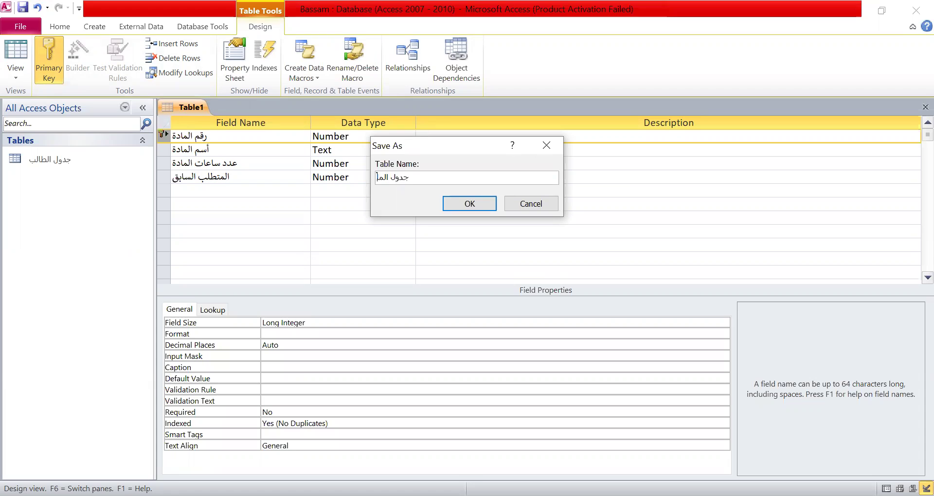
{"action": "key", "text": "BackSpace"}
{"action": "key", "text": "BackSpace"}
{"action": "key", "text": "BackSpace"}
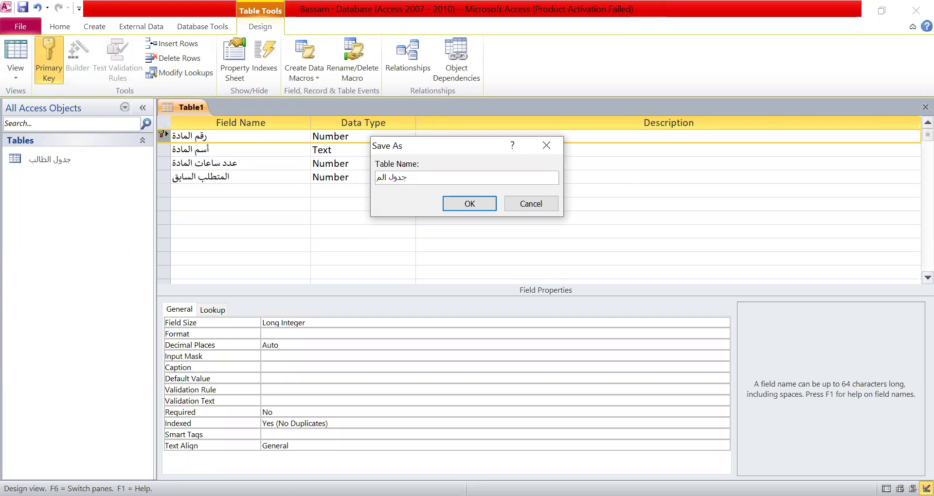
{"action": "type", "text": "واد"}
{"action": "left_click", "coordinate": [463, 204]}
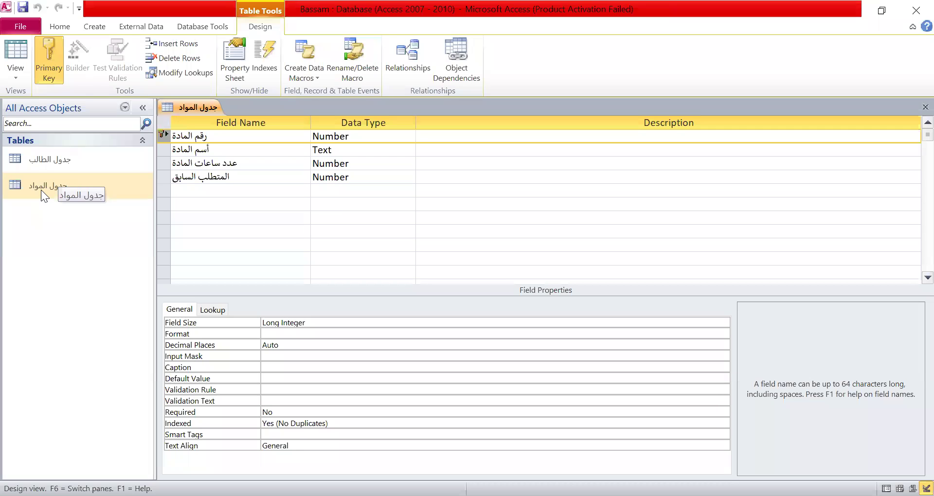
{"action": "left_click", "coordinate": [926, 107]}
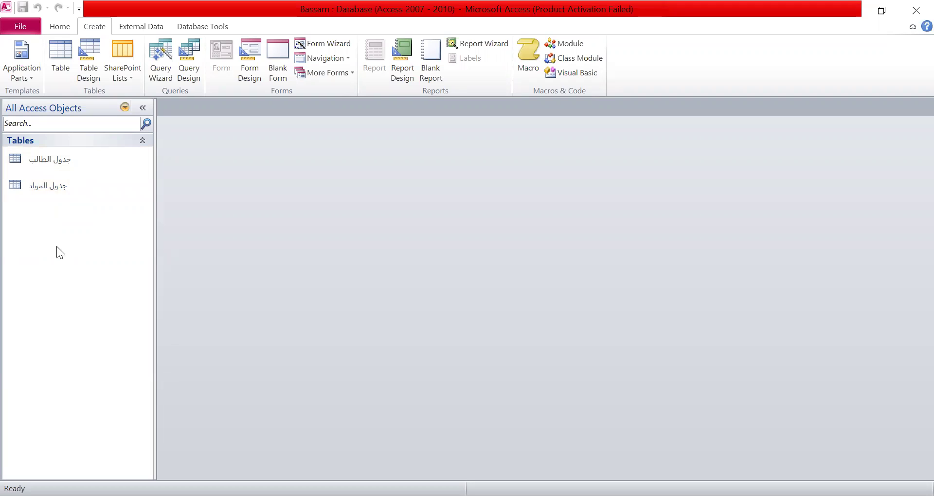
{"action": "left_click", "coordinate": [75, 163]}
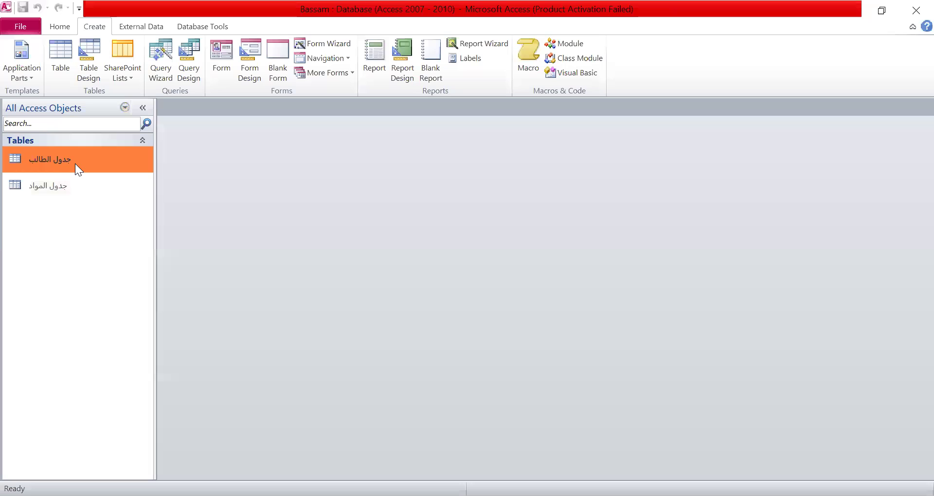
{"action": "left_click", "coordinate": [88, 71]}
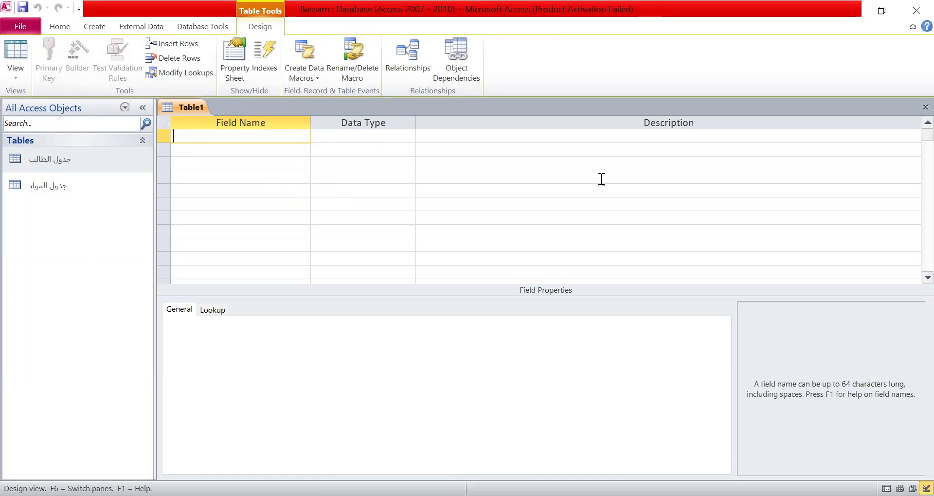
{"action": "left_click", "coordinate": [923, 107]}
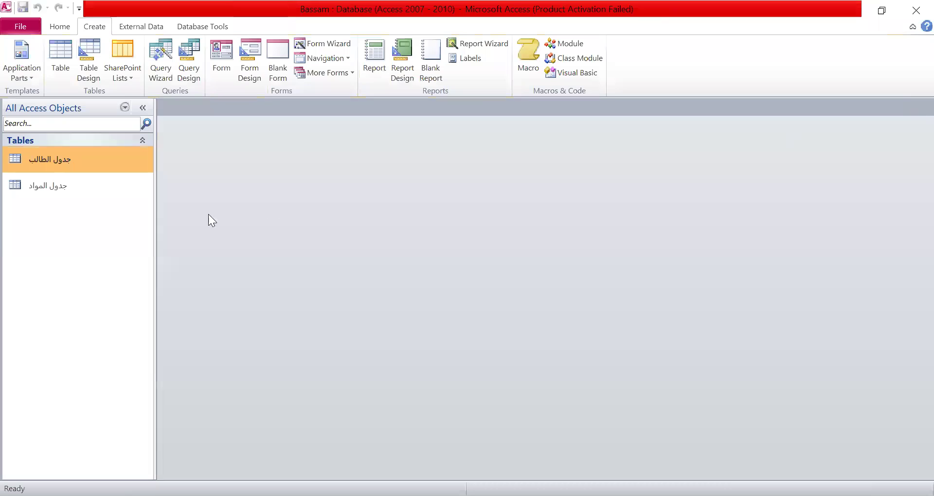
- Open the student table جدول الطالب in Design View
{"action": "right_click", "coordinate": [84, 160]}
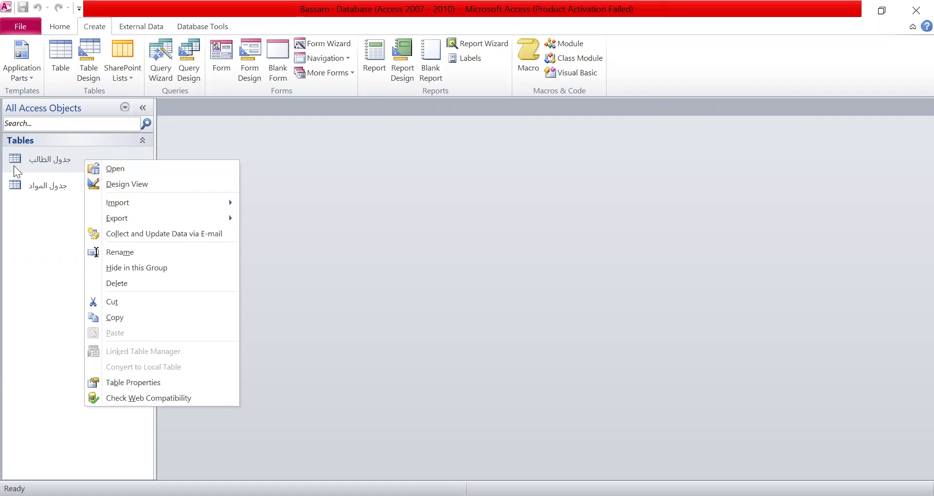
{"action": "left_click", "coordinate": [107, 163]}
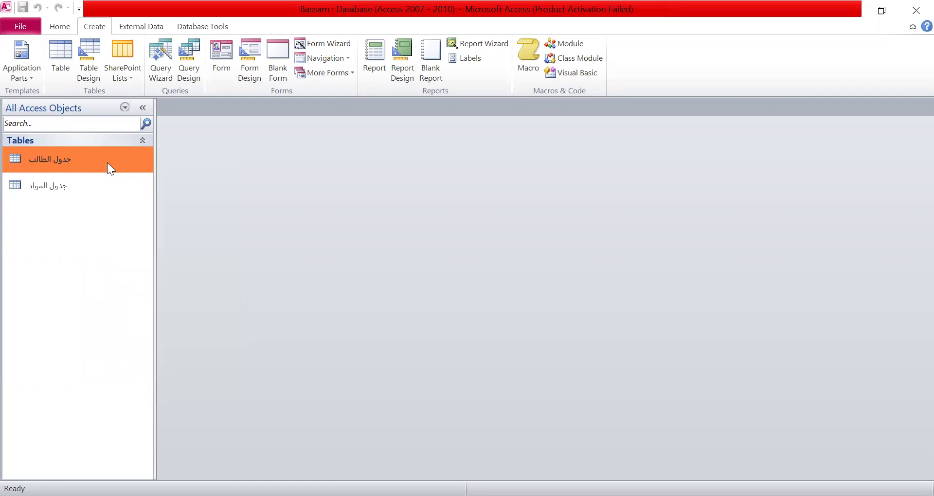
{"action": "right_click", "coordinate": [107, 162]}
{"action": "left_click", "coordinate": [67, 161]}
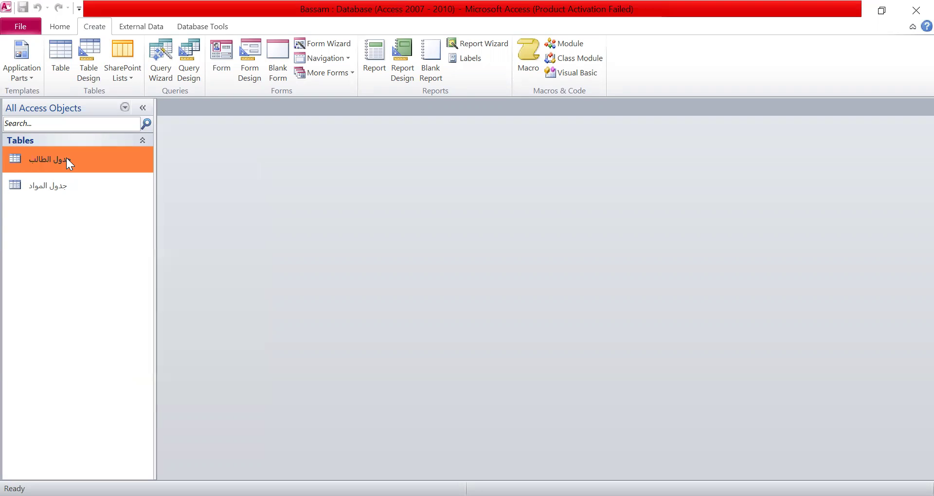
{"action": "right_click", "coordinate": [66, 158]}
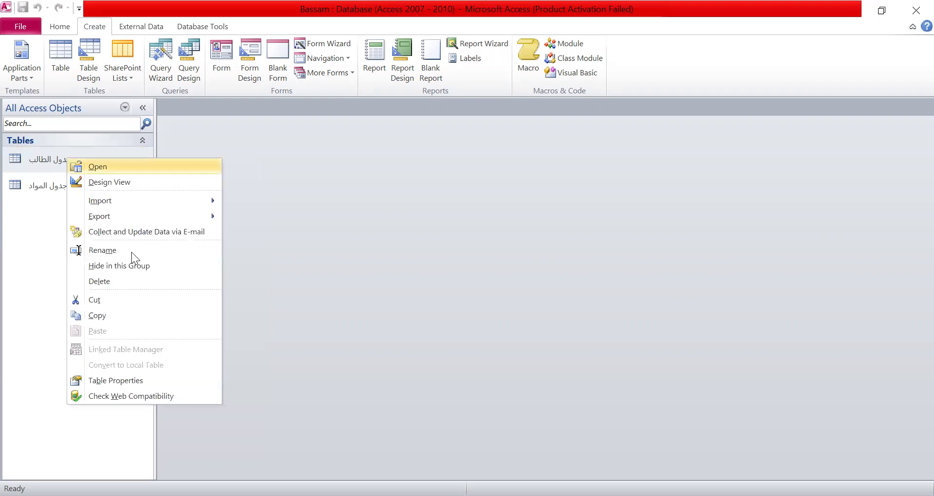
{"action": "left_click", "coordinate": [140, 180]}
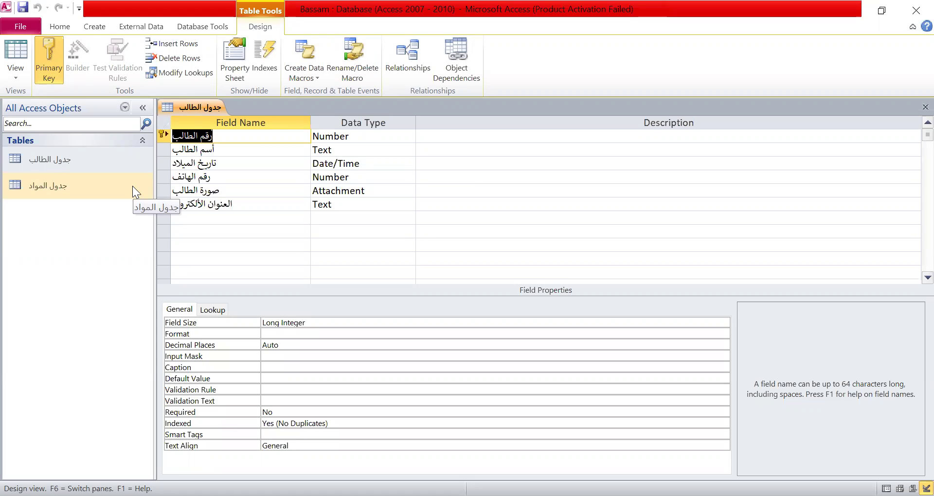
- Open the course table جدول المواد in Design View and compare both table designs
{"action": "left_click", "coordinate": [83, 193]}
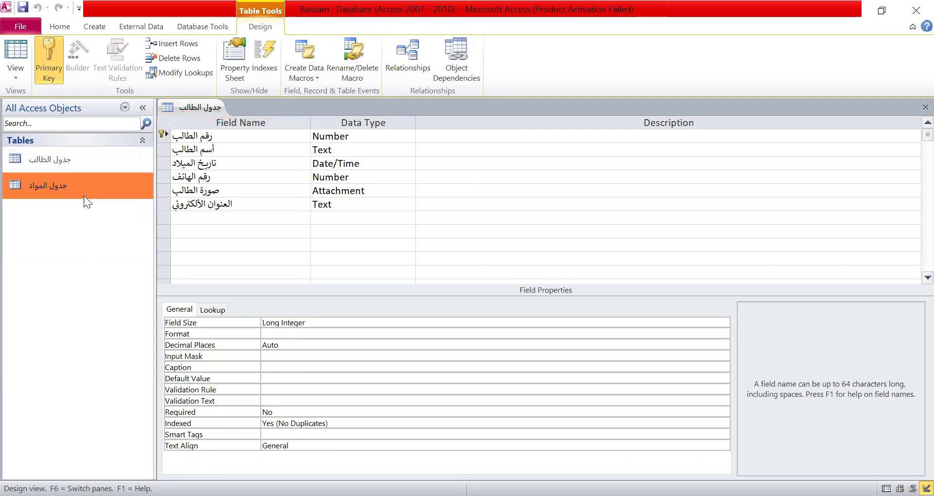
{"action": "right_click", "coordinate": [85, 197]}
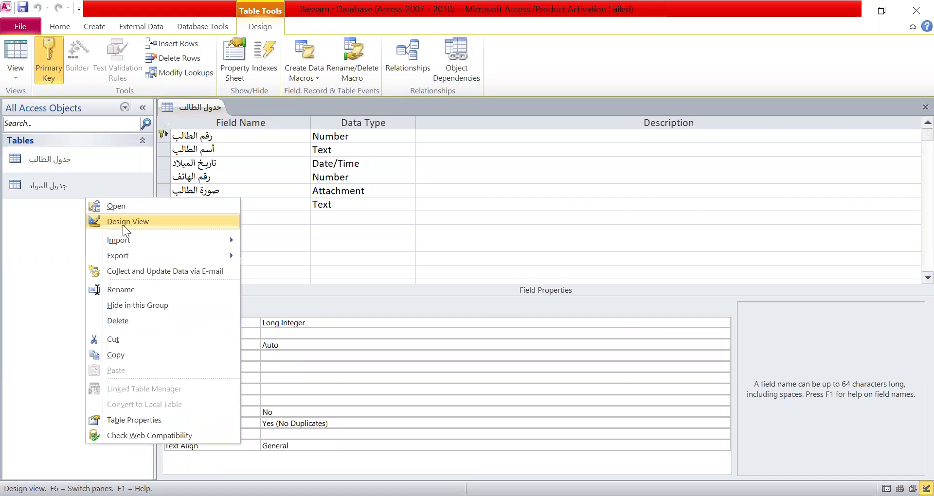
{"action": "left_click", "coordinate": [123, 223]}
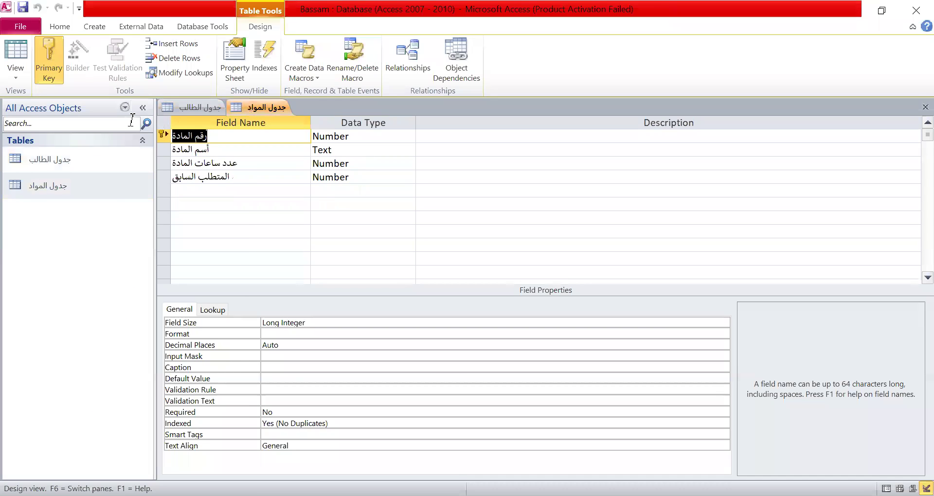
{"action": "left_click", "coordinate": [191, 109]}
{"action": "left_click", "coordinate": [276, 106]}
{"action": "left_click", "coordinate": [205, 108]}
{"action": "left_click", "coordinate": [261, 107]}
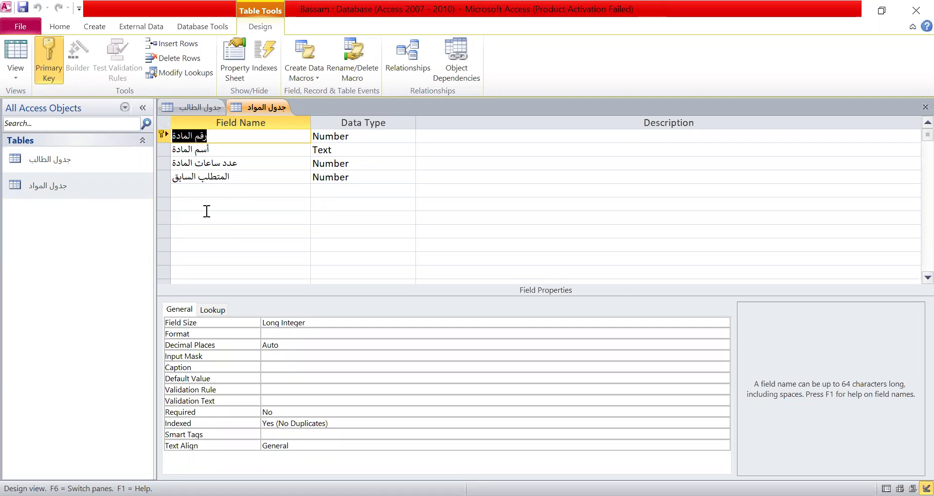
{"action": "left_click", "coordinate": [80, 156]}
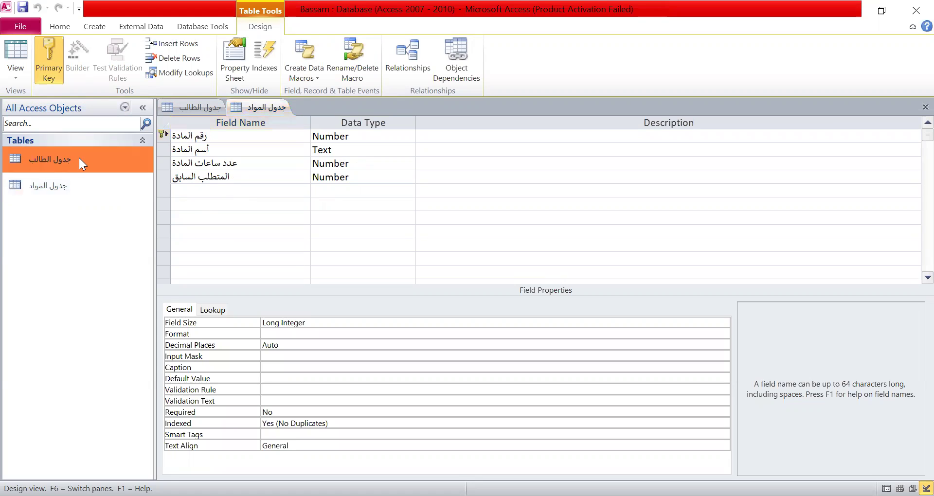
{"action": "right_click", "coordinate": [80, 159]}
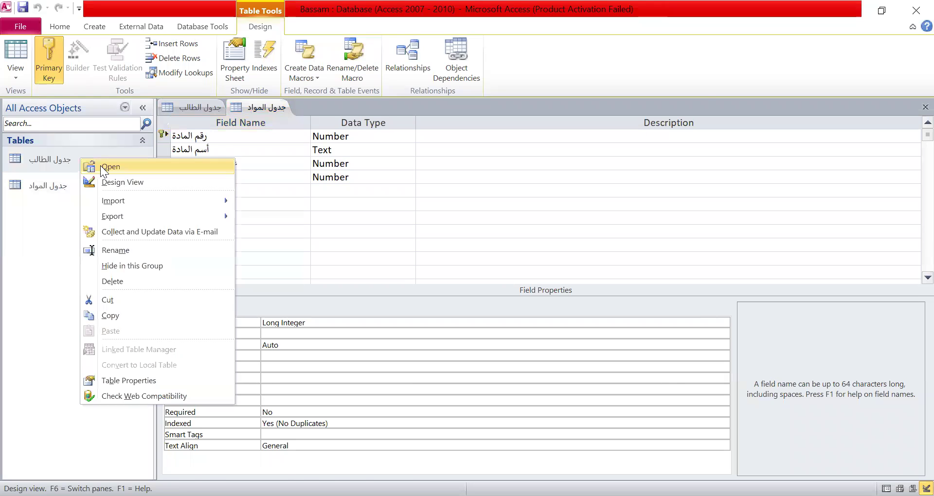
{"action": "left_click", "coordinate": [101, 166]}
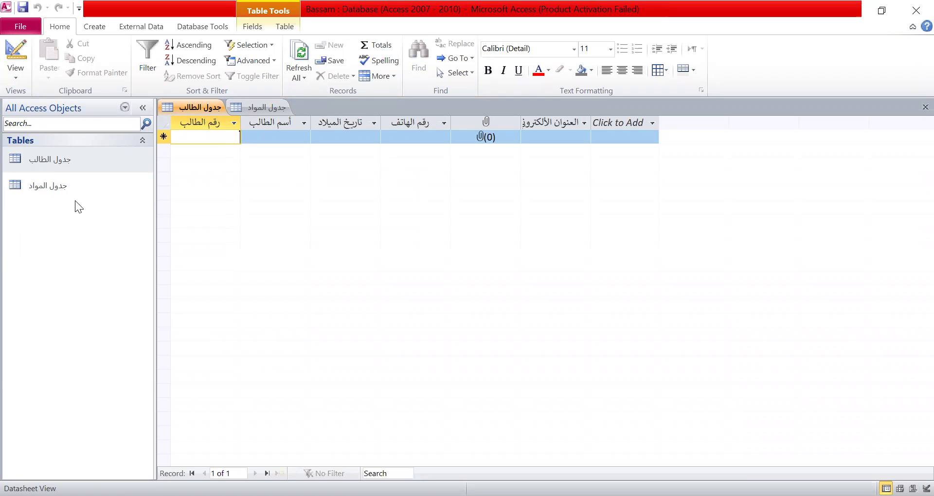
{"action": "right_click", "coordinate": [68, 184]}
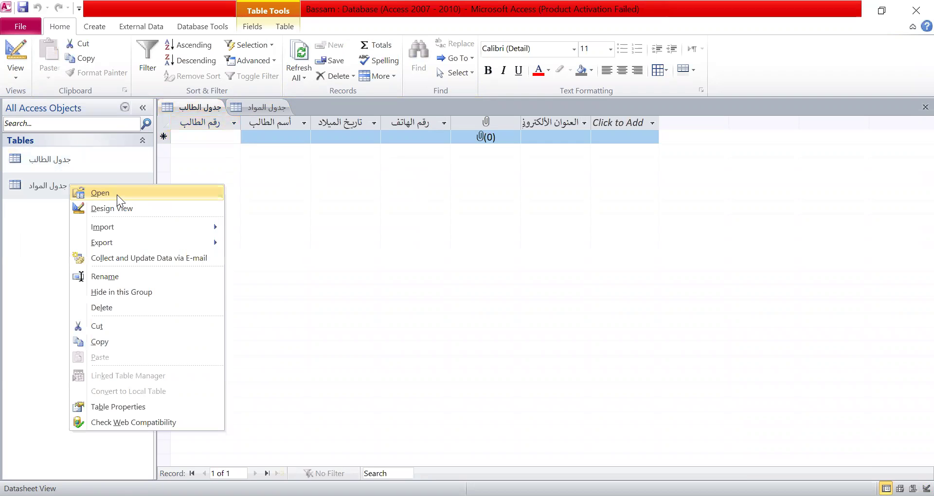
{"action": "left_click", "coordinate": [117, 193]}
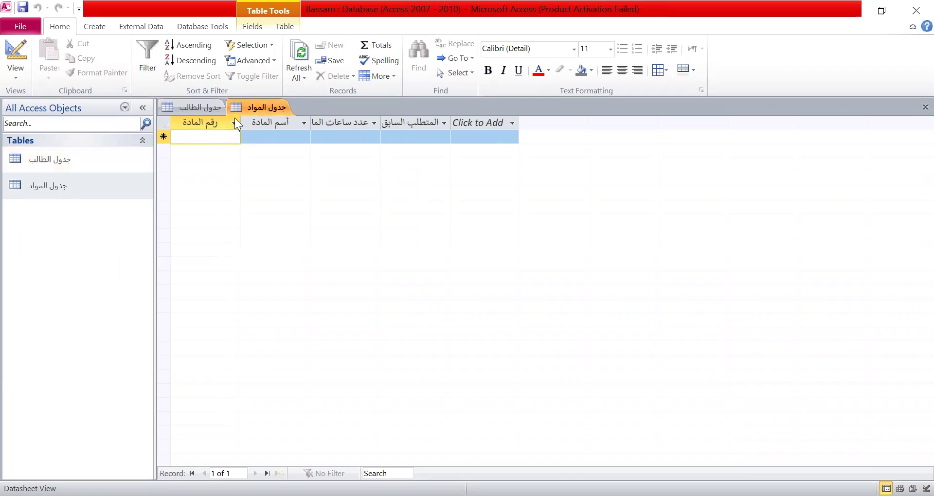
{"action": "left_click", "coordinate": [81, 157]}
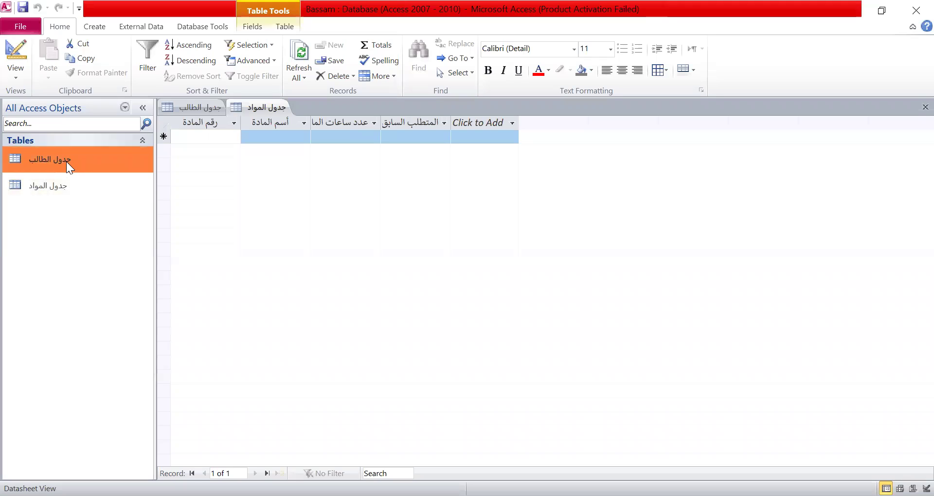
- Enter course 10, لغة عربية, with 3 hours as the first record
{"action": "left_click", "coordinate": [229, 141]}
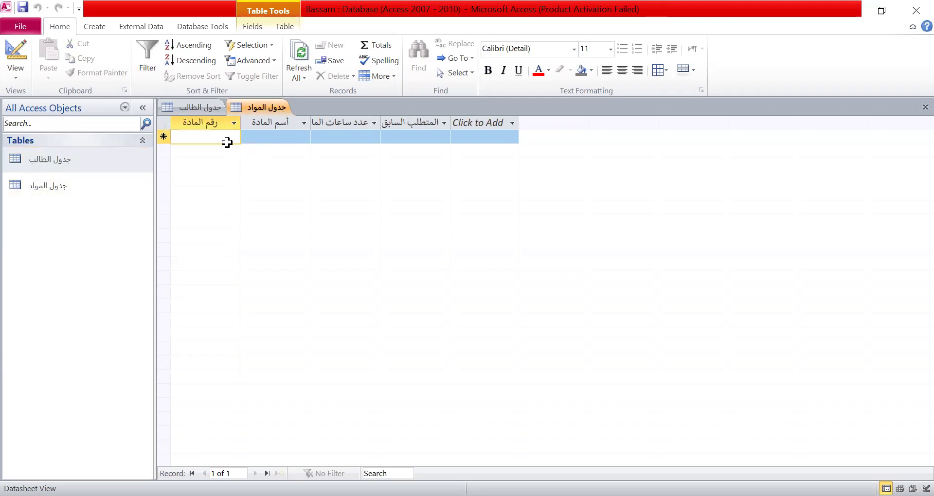
{"action": "type", "text": "000010"}
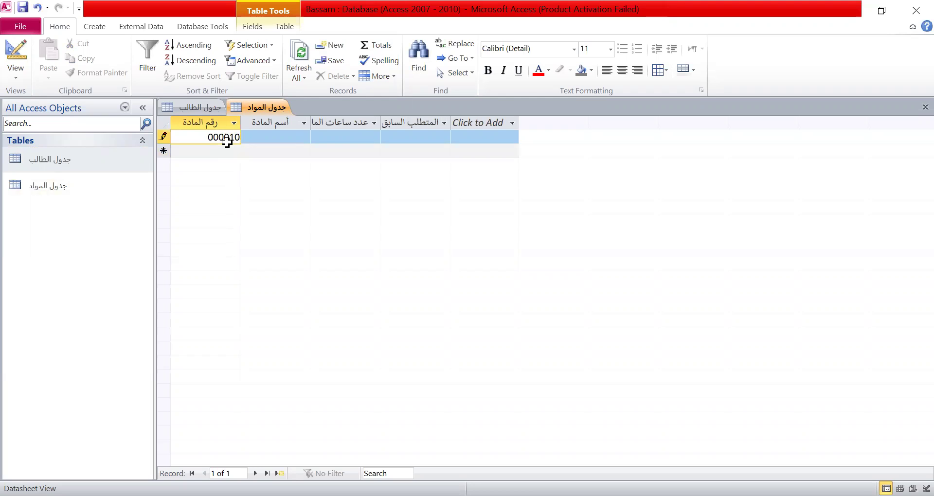
{"action": "left_click", "coordinate": [292, 136]}
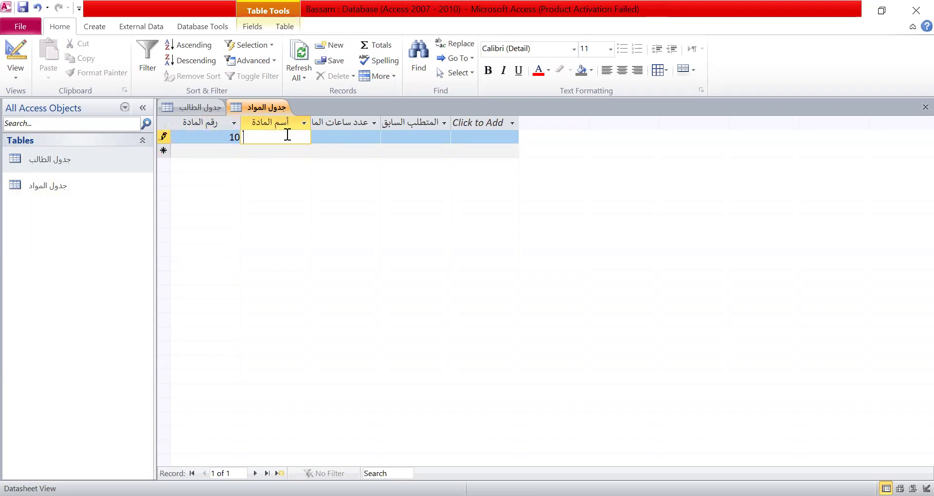
{"action": "type", "text": "لغة عربية"}
{"action": "key", "text": "Tab"}
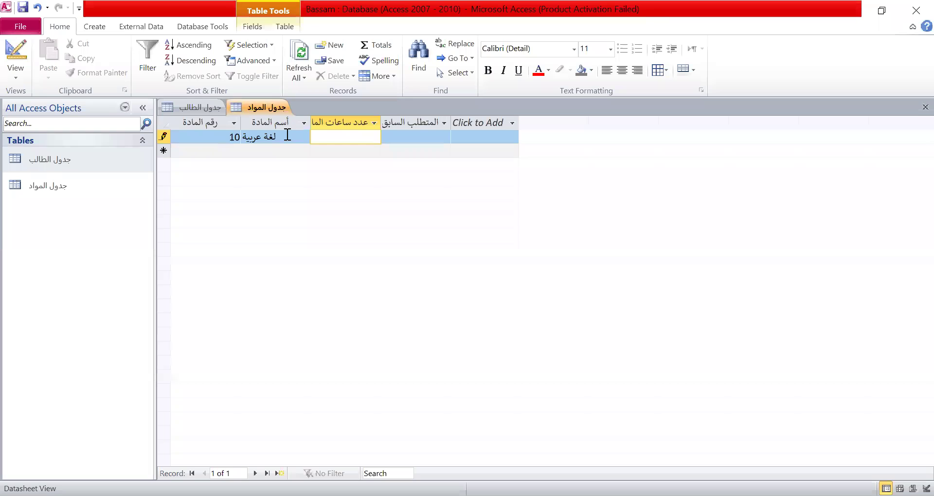
{"action": "type", "text": "3"}
{"action": "key", "text": "Tab"}
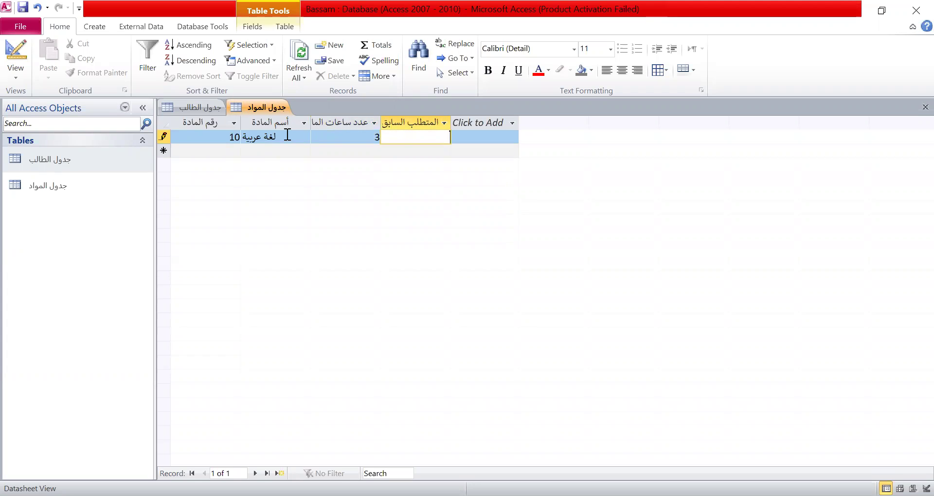
{"action": "key", "text": "Tab"}
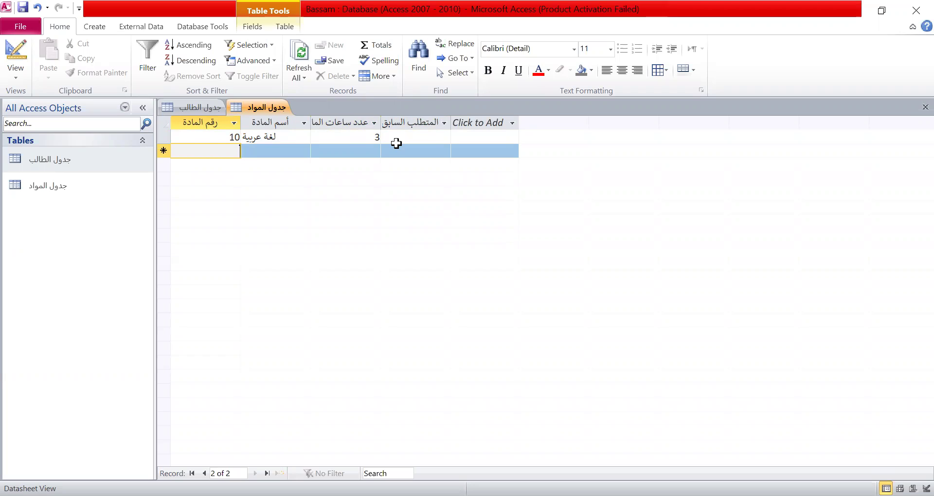
- Enter course 9, لغة انجليزية, with 3 hours as the second record
{"action": "type", "text": "9"}
{"action": "key", "text": "Tab"}
{"action": "type", "text": "لغة انجل"}
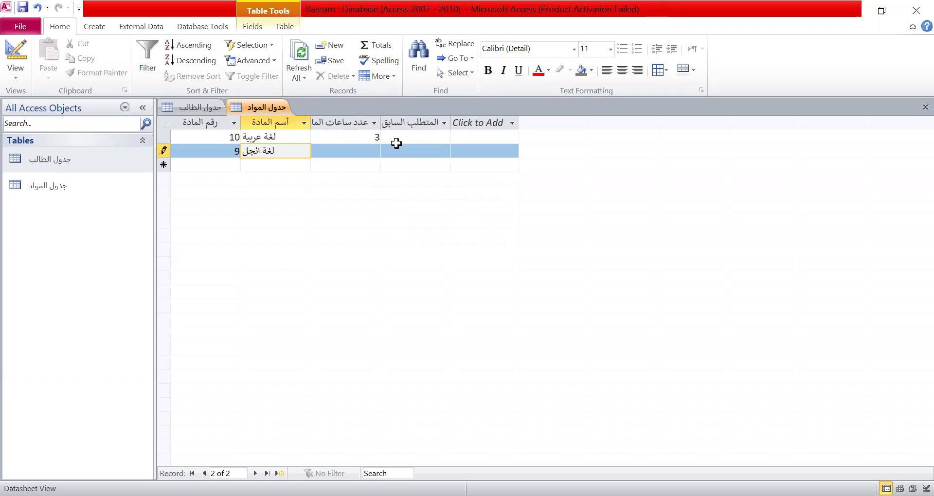
{"action": "type", "text": "يزية"}
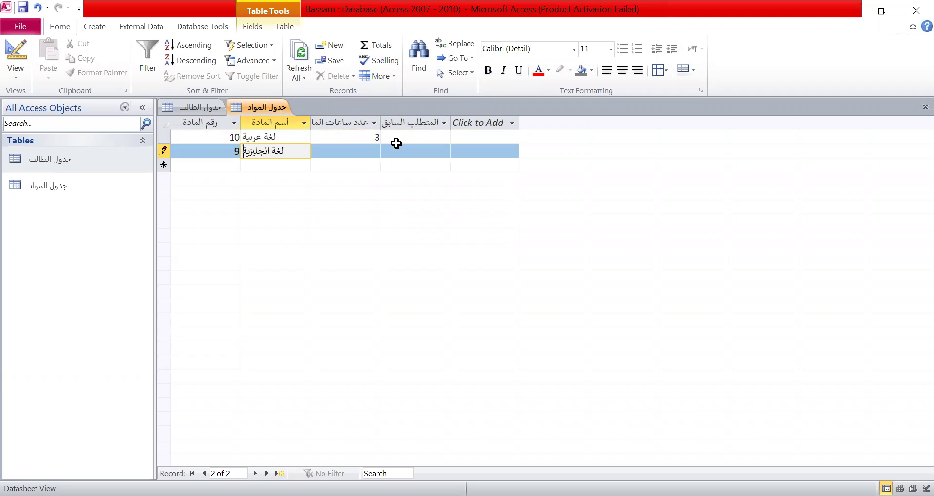
{"action": "key", "text": "Tab"}
{"action": "type", "text": "3"}
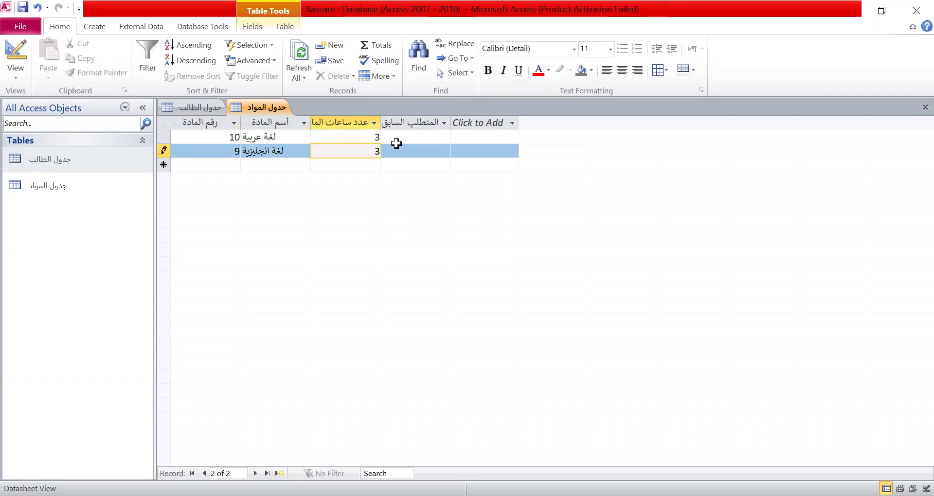
{"action": "key", "text": "Tab"}
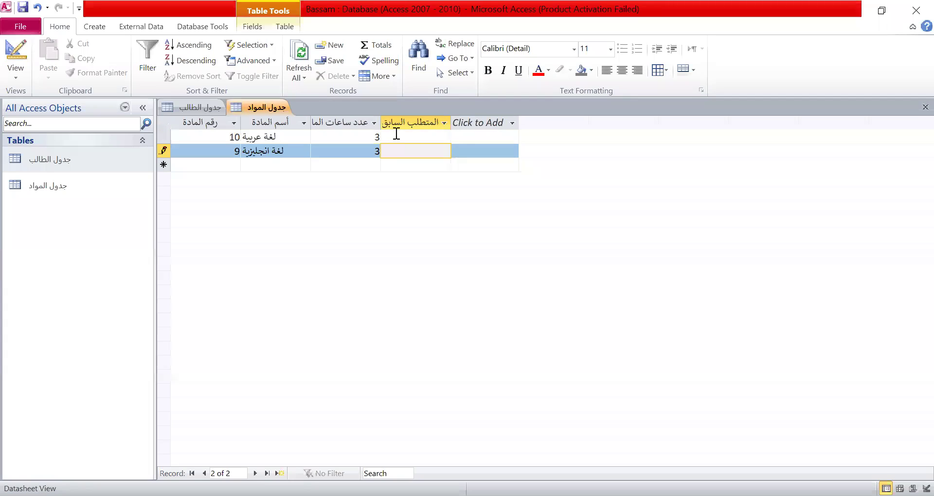
- Save the courses, open جدول الطالب, and enter student ID 200120 with the student's name
{"action": "left_click", "coordinate": [23, 7]}
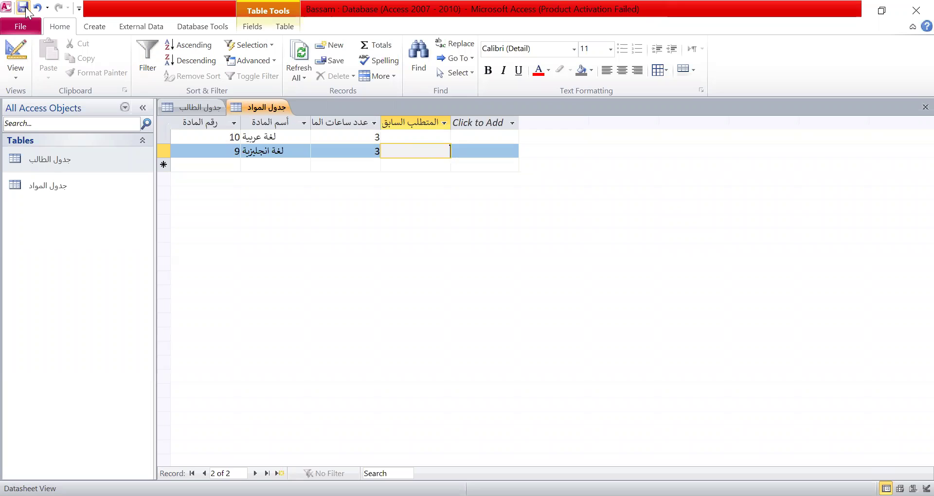
{"action": "left_click", "coordinate": [68, 154]}
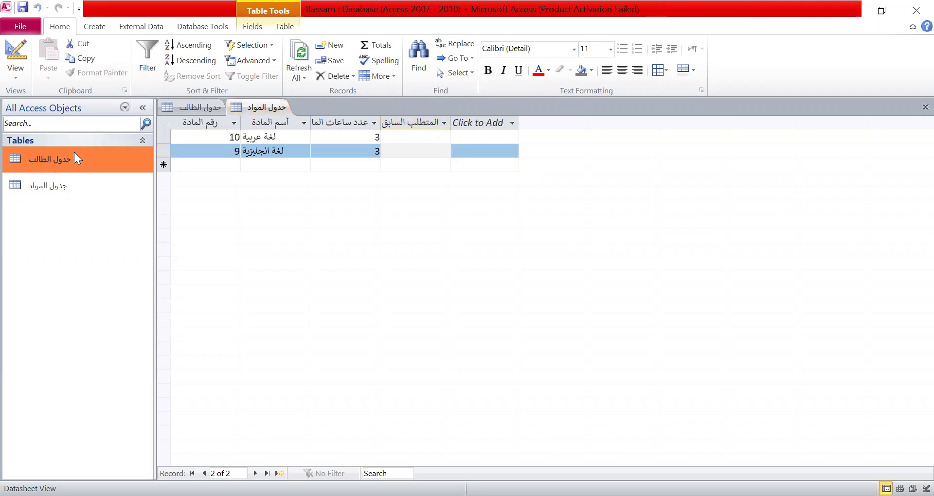
{"action": "left_click", "coordinate": [198, 104]}
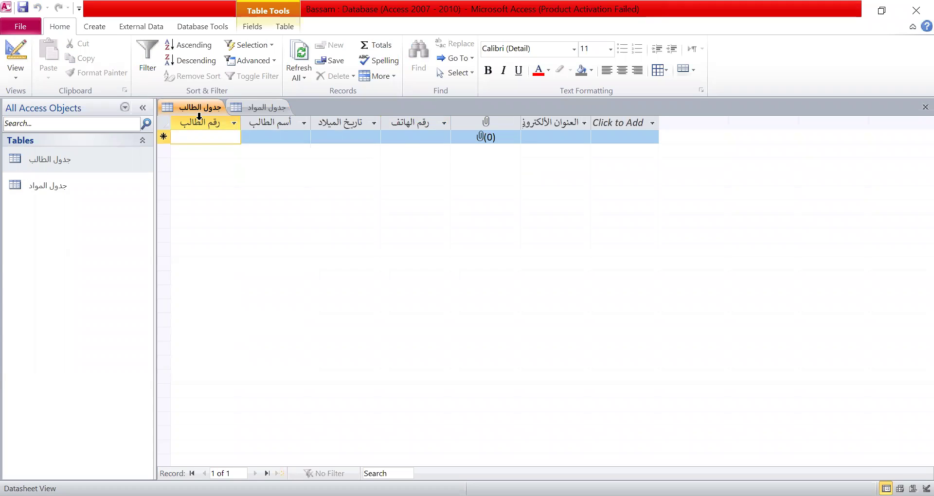
{"action": "type", "text": "200120"}
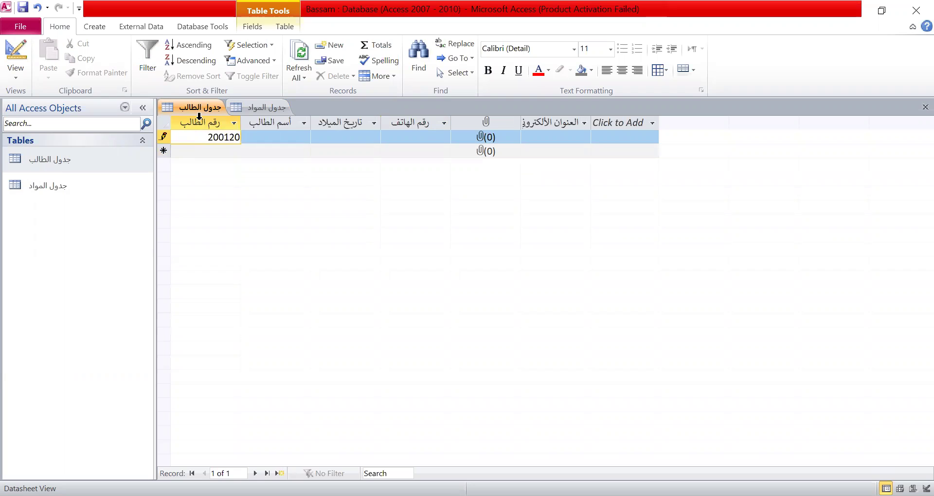
{"action": "key", "text": "Tab"}
{"action": "type", "text": "بسام"}
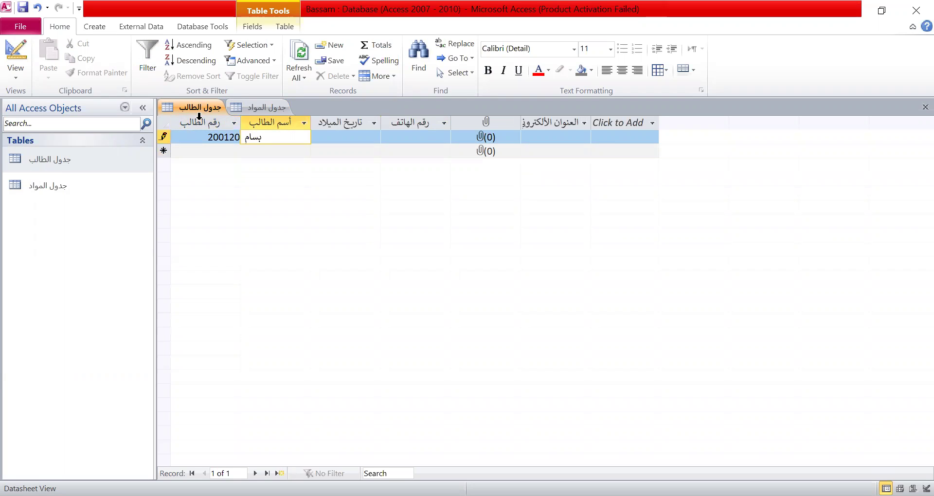
{"action": "key", "text": "Tab"}
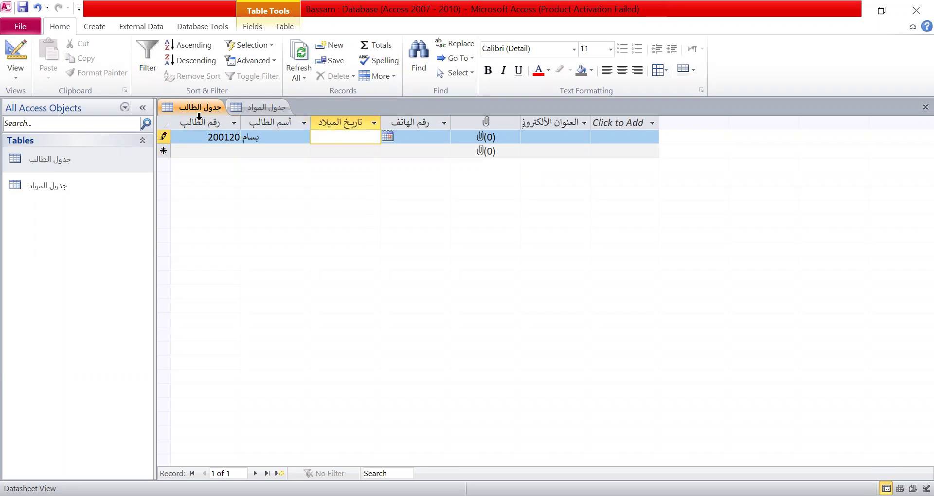
- Set the birth date to 4/5/2021 and enter the student's phone number
{"action": "left_click", "coordinate": [387, 136]}
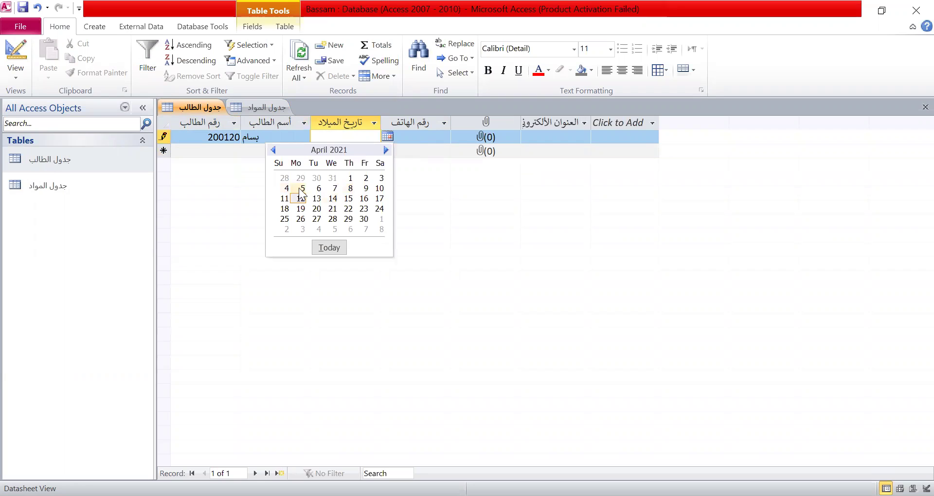
{"action": "left_click", "coordinate": [301, 189]}
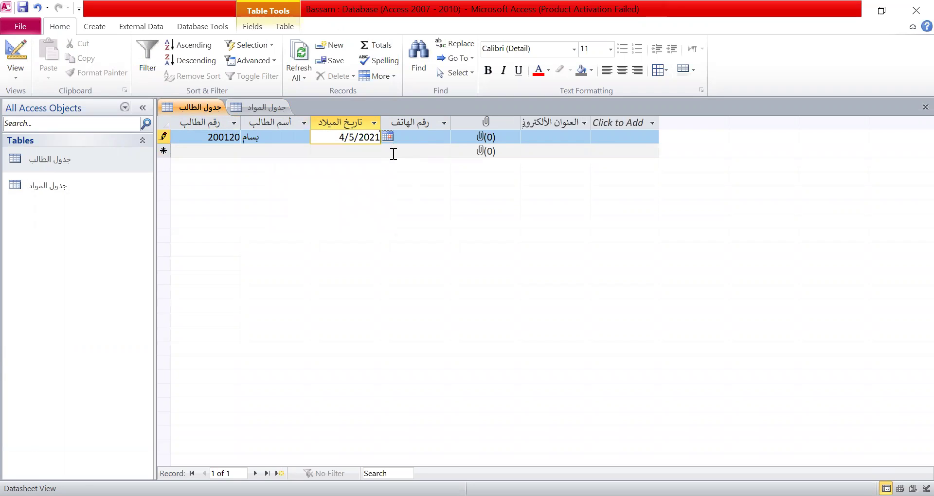
{"action": "left_click", "coordinate": [421, 138]}
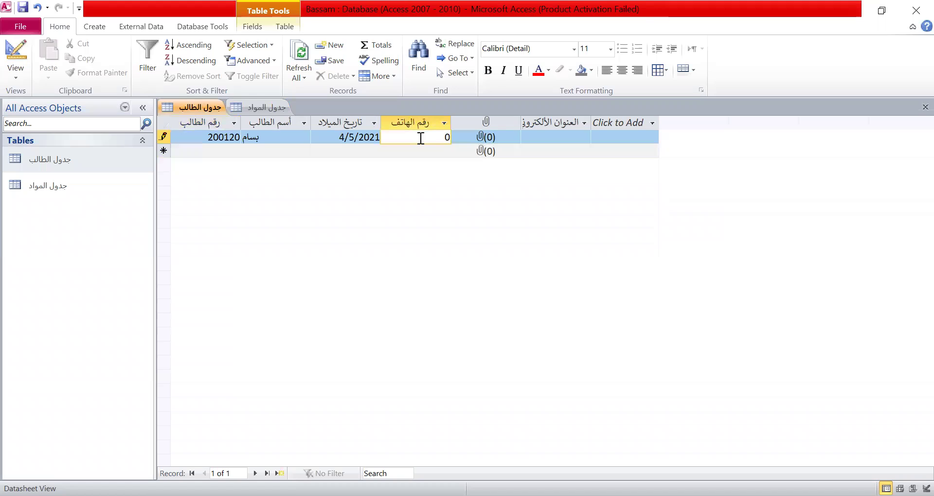
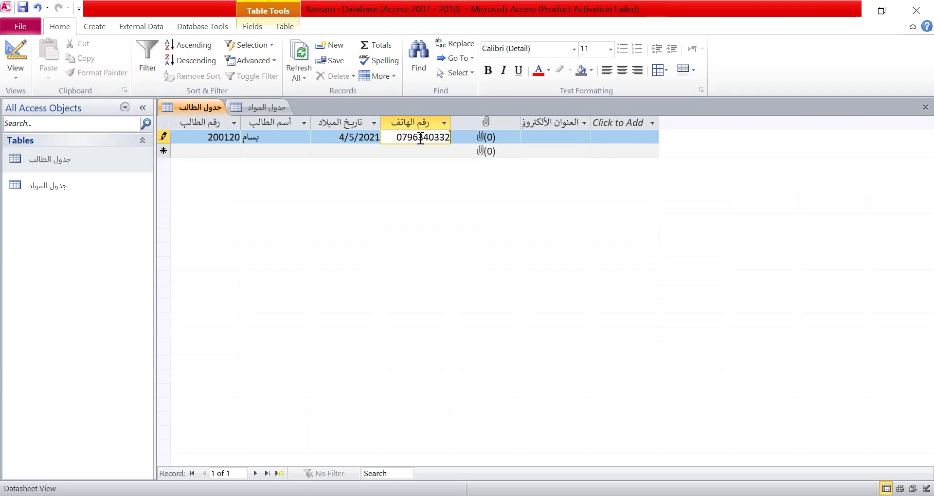
{"action": "key", "text": "Tab"}
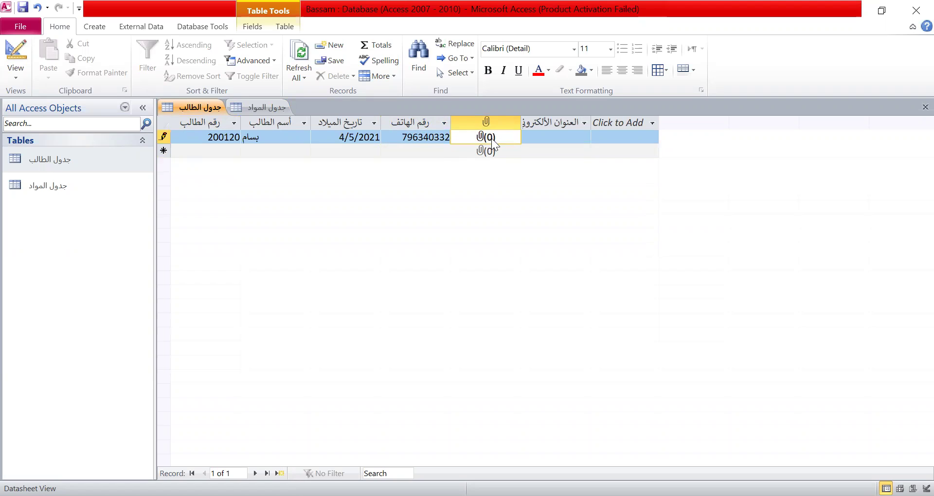
- Fill in the student's e-mail address to complete the record
{"action": "left_click", "coordinate": [523, 138]}
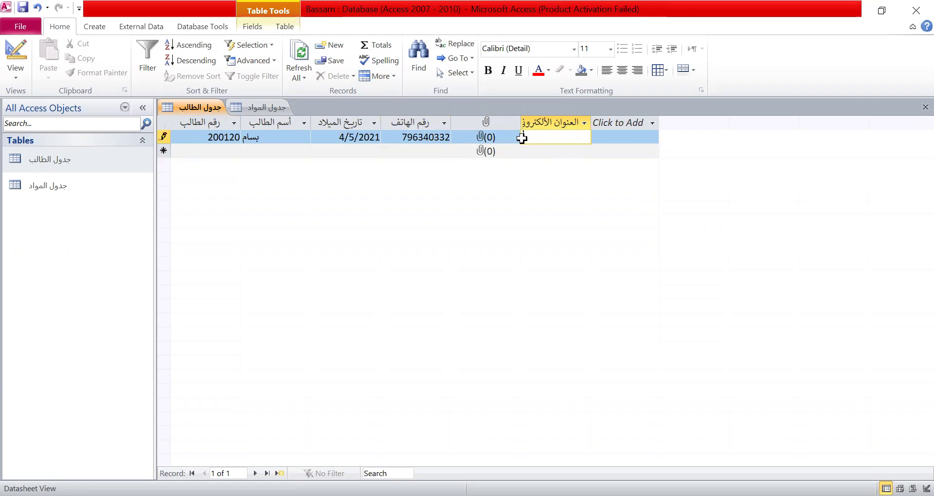
{"action": "type", "text": "ئش"}
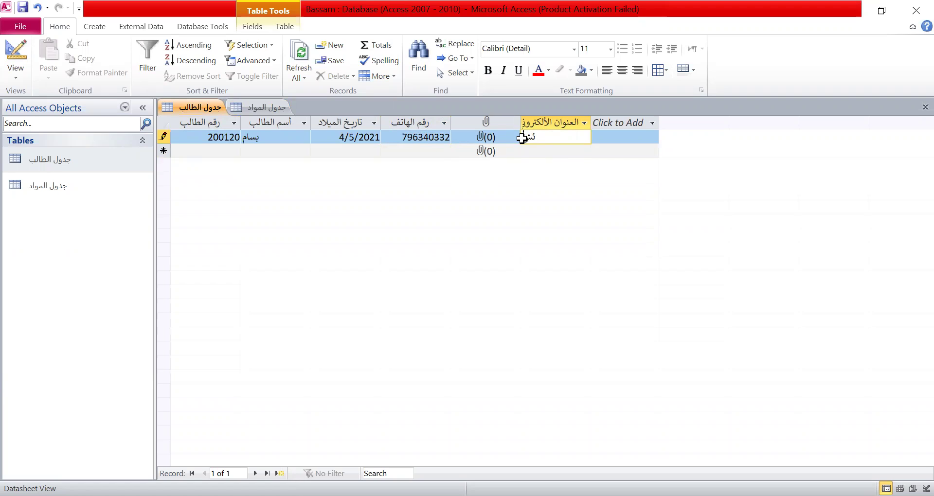
{"action": "key", "text": "BackSpace"}
{"action": "key", "text": "BackSpace"}
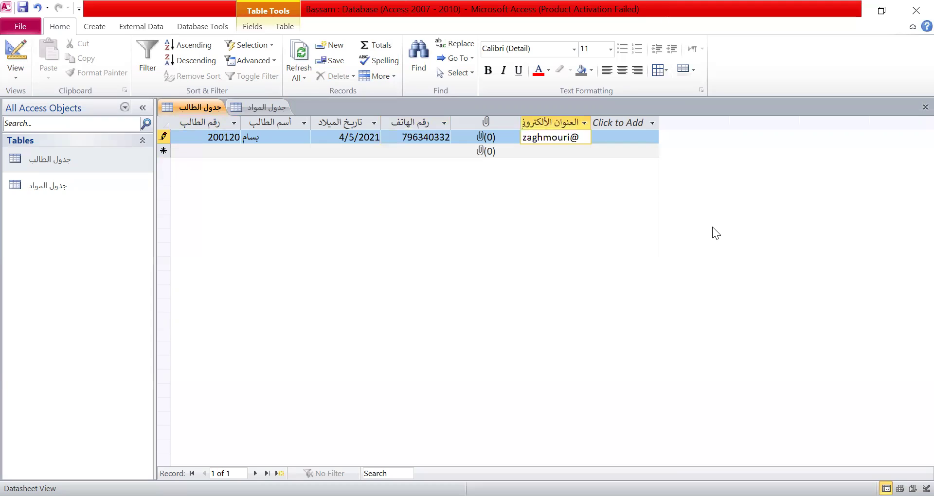
{"action": "key", "text": "Tab"}
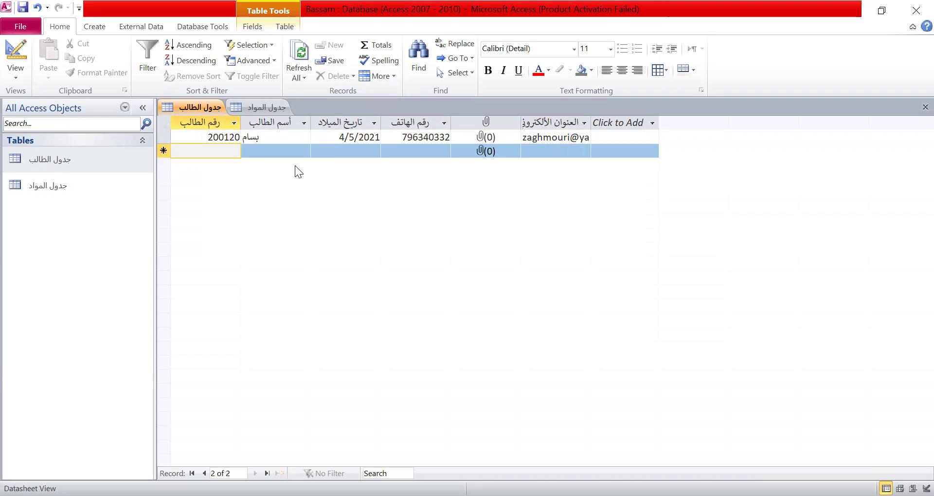
- Save the student table and close both table tabs
{"action": "left_click", "coordinate": [22, 7]}
{"action": "left_click", "coordinate": [919, 108]}
{"action": "left_click", "coordinate": [918, 108]}
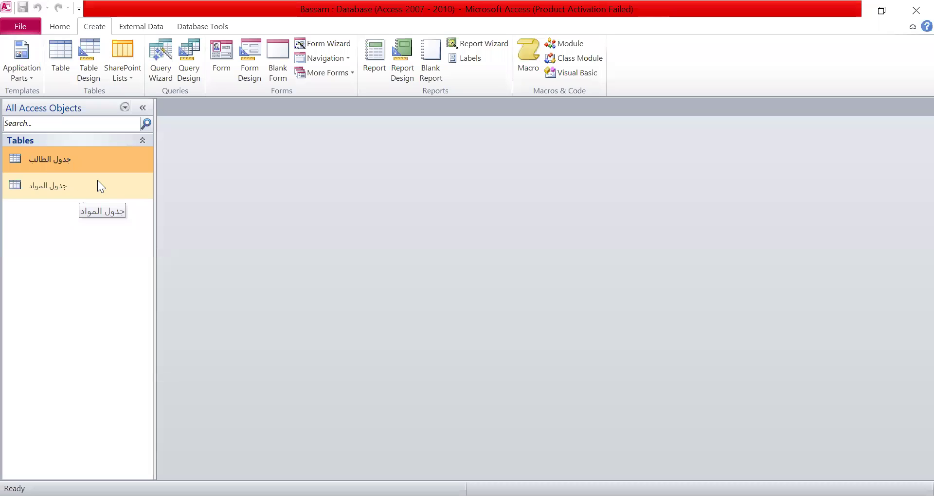
- Reopen جدول الطالب and جدول المواد to check them, then close both again
{"action": "double_click", "coordinate": [74, 167]}
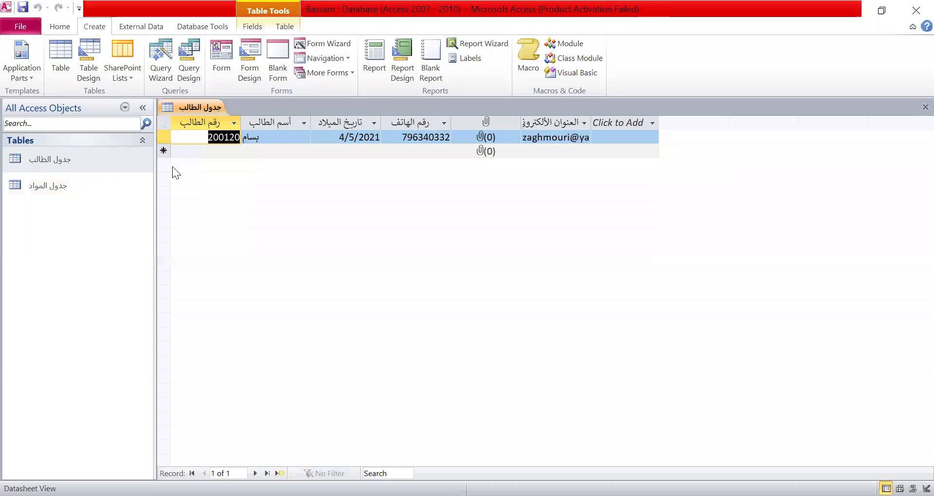
{"action": "double_click", "coordinate": [58, 186]}
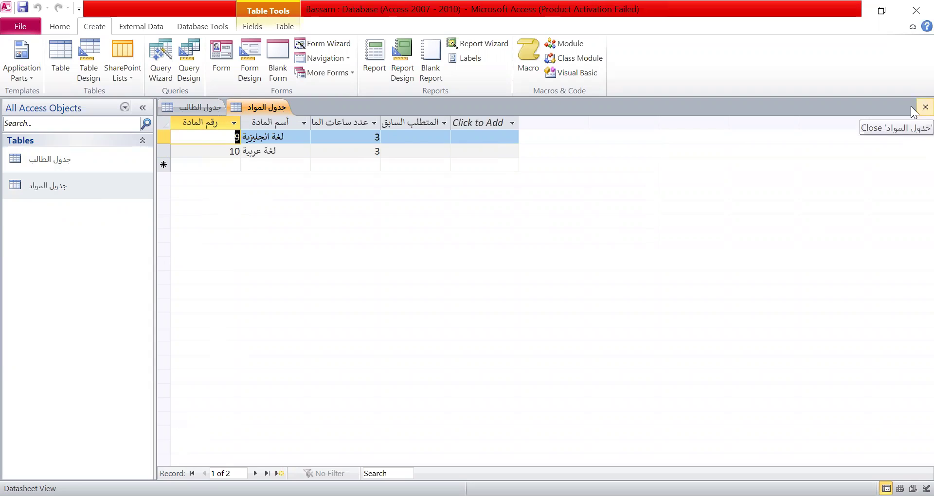
{"action": "left_click", "coordinate": [925, 107]}
{"action": "left_click", "coordinate": [925, 107]}
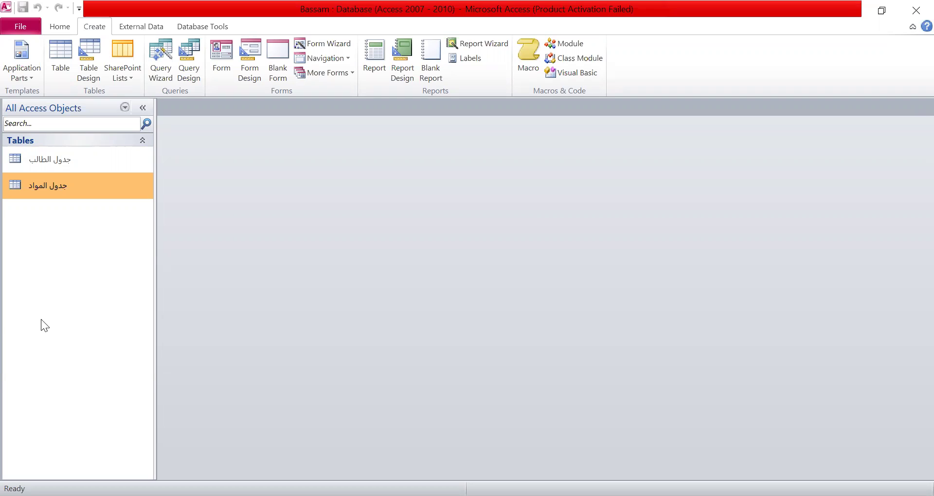
- Delete the courses table جدول المواد from the Navigation Pane, confirming with Yes
{"action": "right_click", "coordinate": [90, 190]}
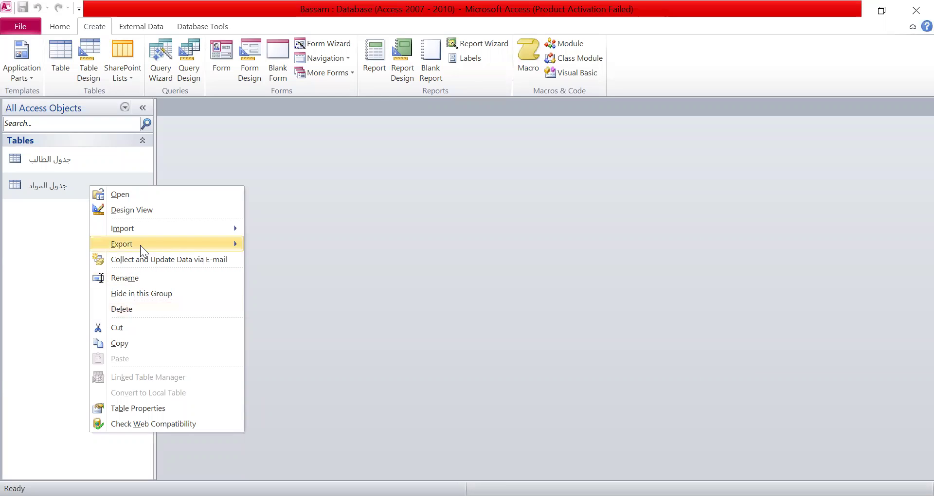
{"action": "mouse_move", "coordinate": [140, 245]}
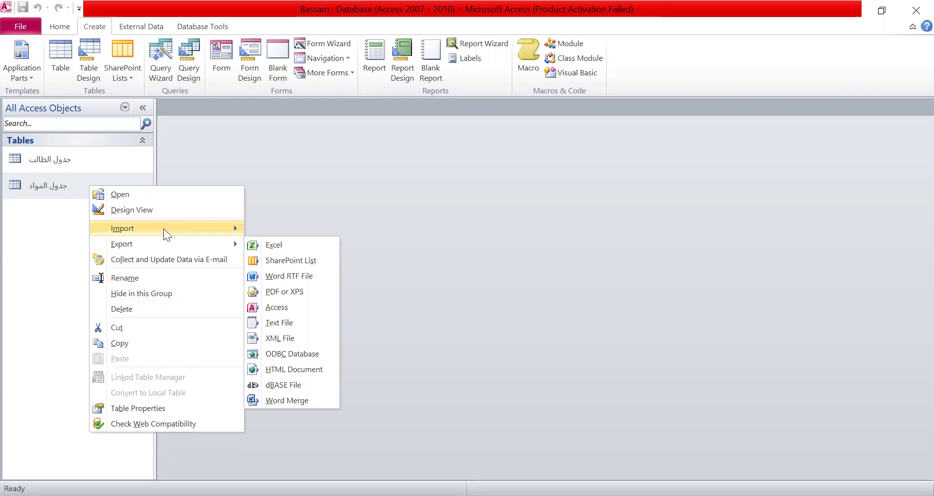
{"action": "mouse_move", "coordinate": [164, 229]}
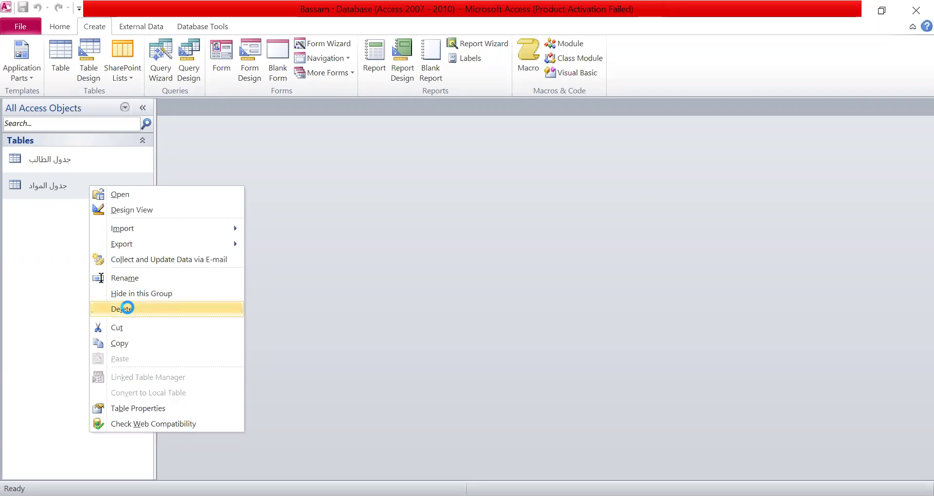
{"action": "left_click", "coordinate": [128, 308]}
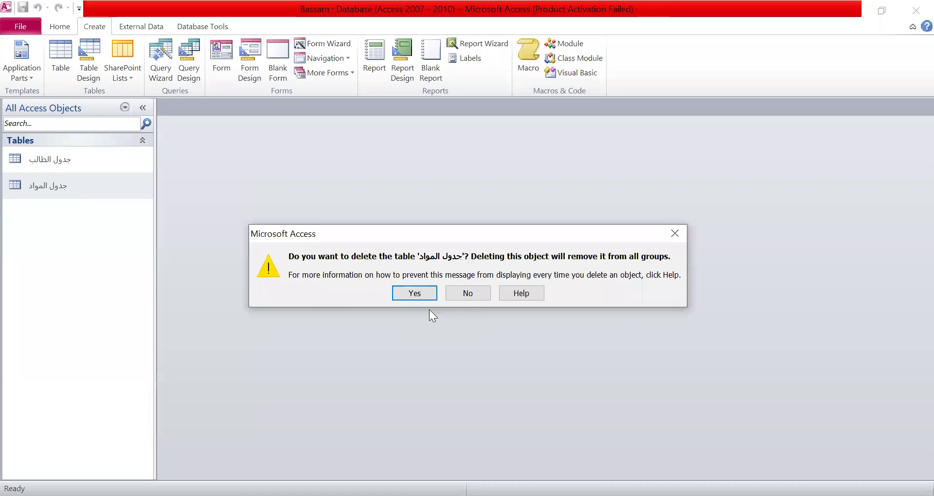
{"action": "left_click", "coordinate": [422, 293]}
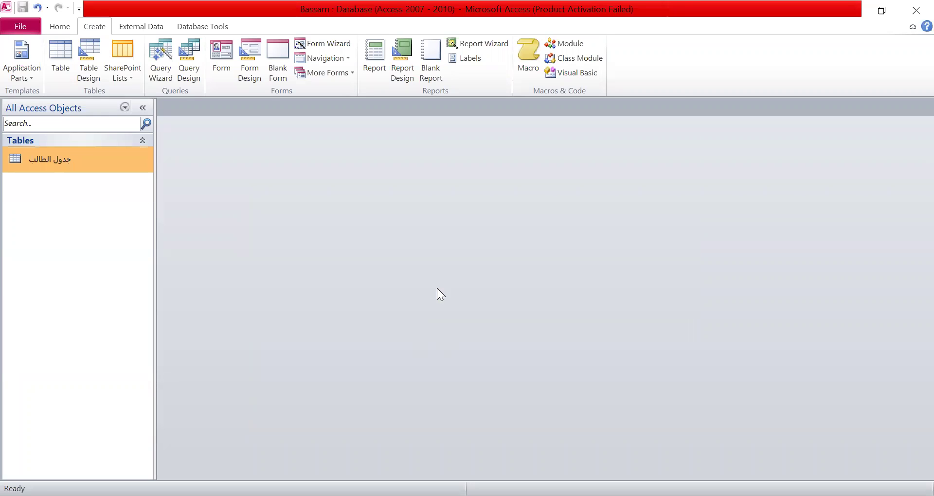
{"action": "right_click", "coordinate": [83, 159]}
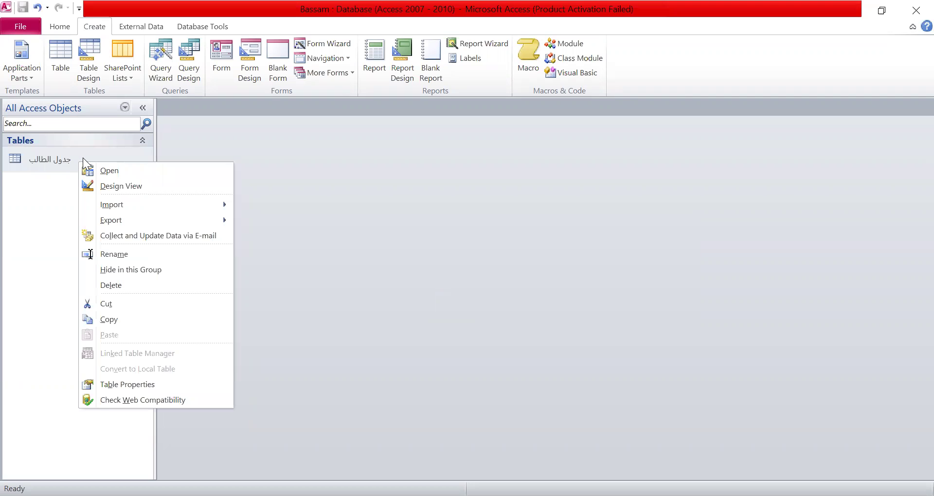
- Copy جدول الطالب and paste it back with Structure and Data
{"action": "left_click", "coordinate": [124, 320]}
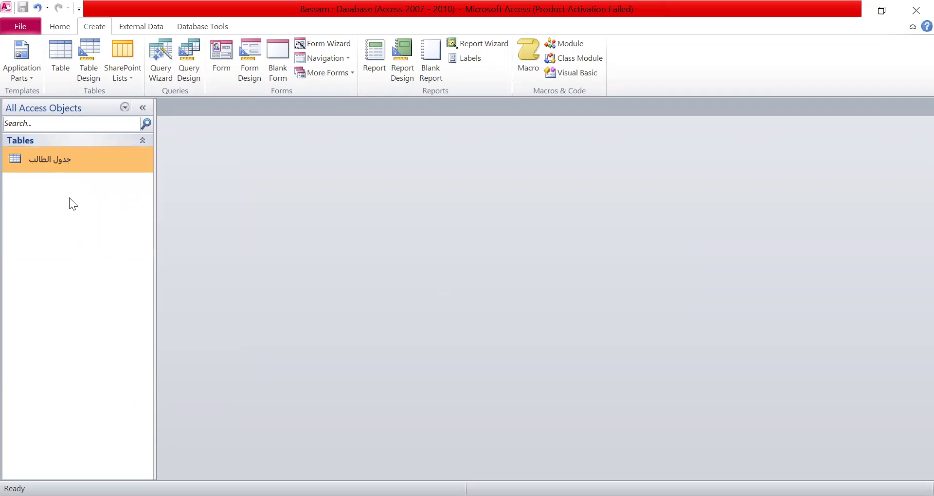
{"action": "right_click", "coordinate": [70, 198]}
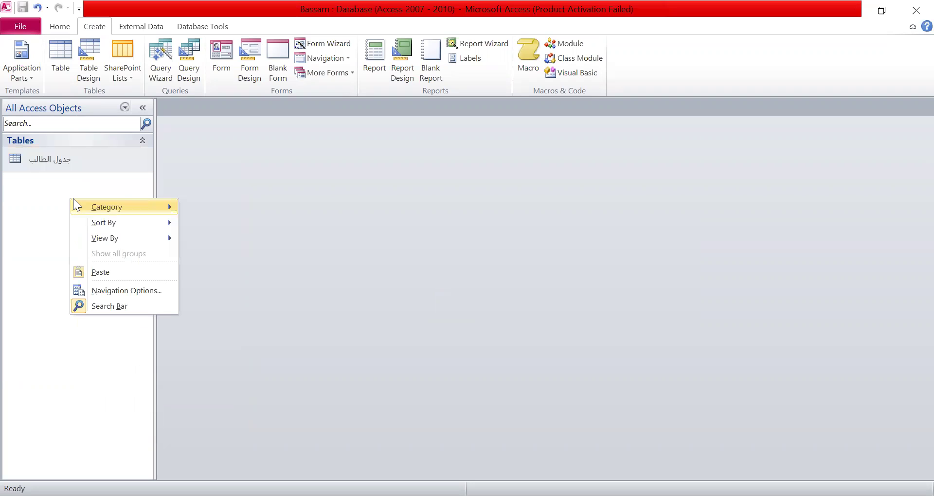
{"action": "left_click", "coordinate": [113, 273]}
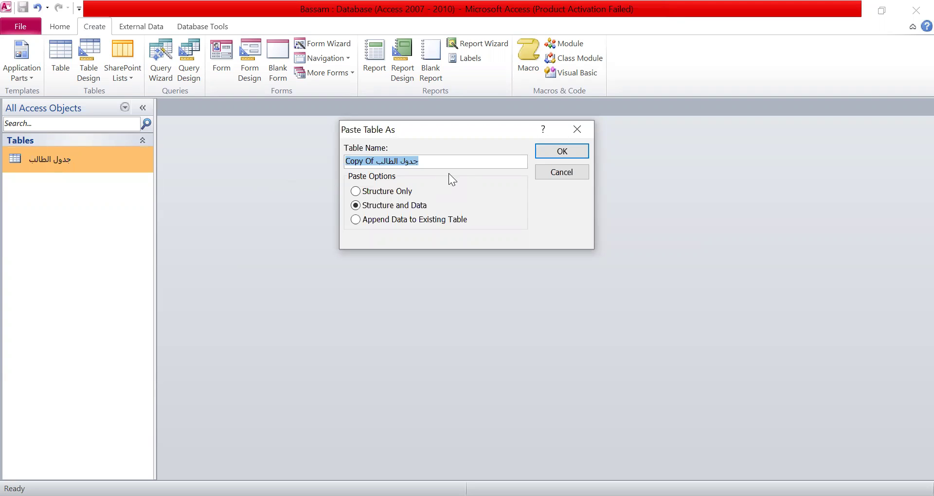
{"action": "left_click", "coordinate": [551, 145]}
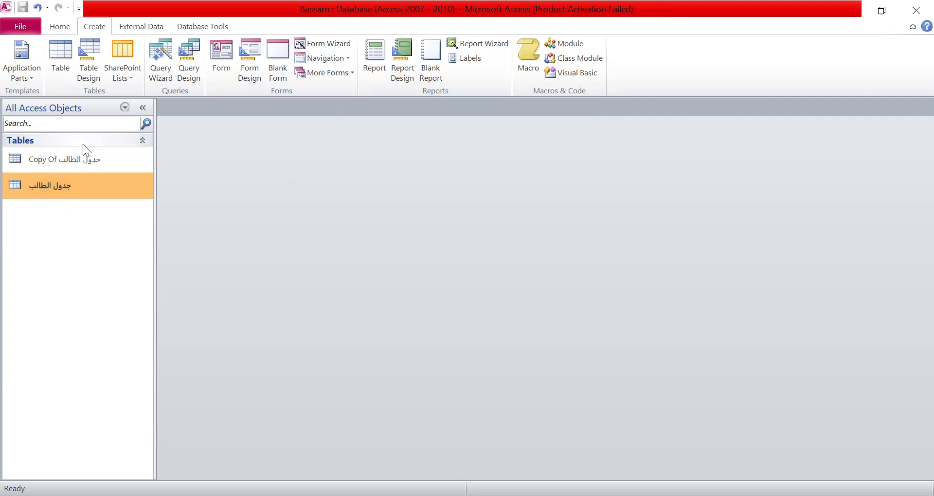
{"action": "left_click", "coordinate": [83, 143]}
{"action": "left_click", "coordinate": [141, 141]}
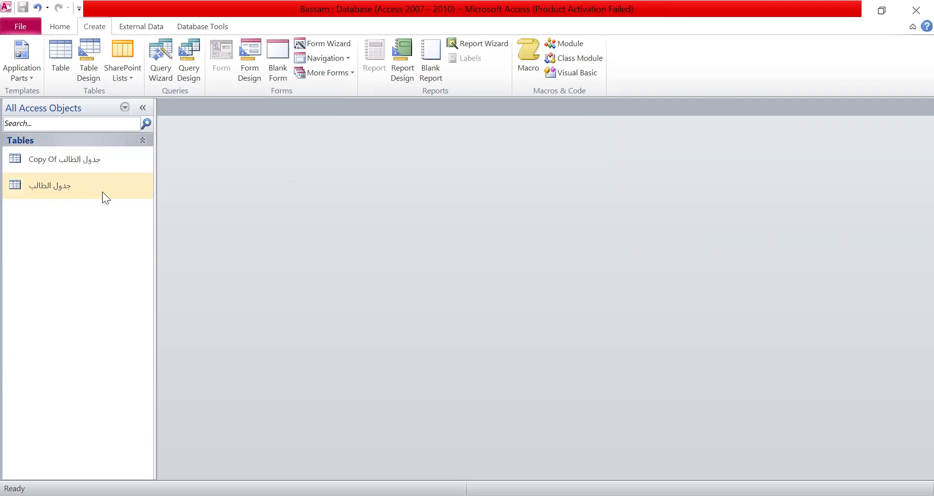
{"action": "left_click", "coordinate": [102, 192]}
{"action": "left_click", "coordinate": [93, 159]}
- Rename the pasted copy to نسخة أحتياطية
{"action": "right_click", "coordinate": [101, 158]}
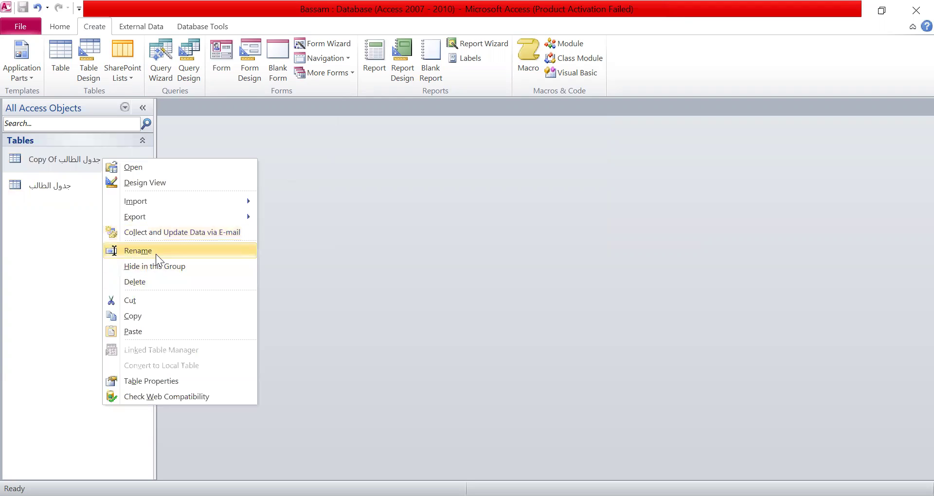
{"action": "left_click", "coordinate": [155, 253]}
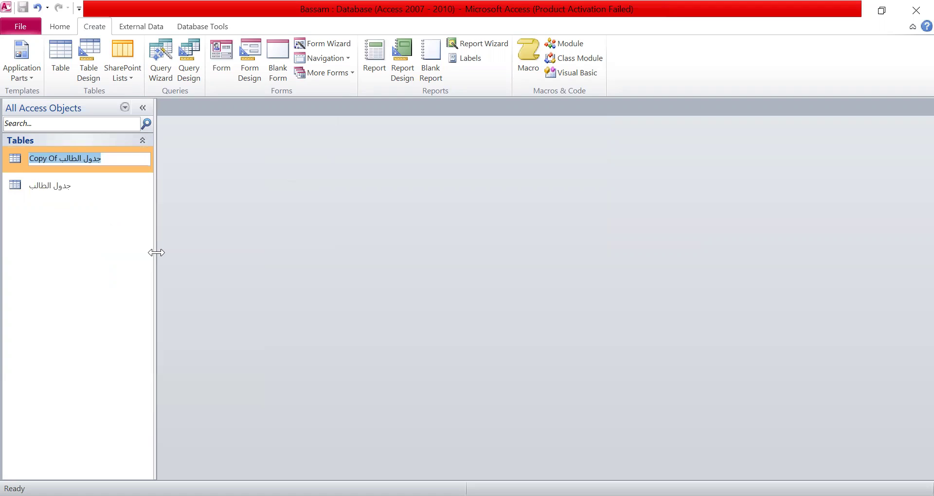
{"action": "type", "text": "ksom hpjdh"}
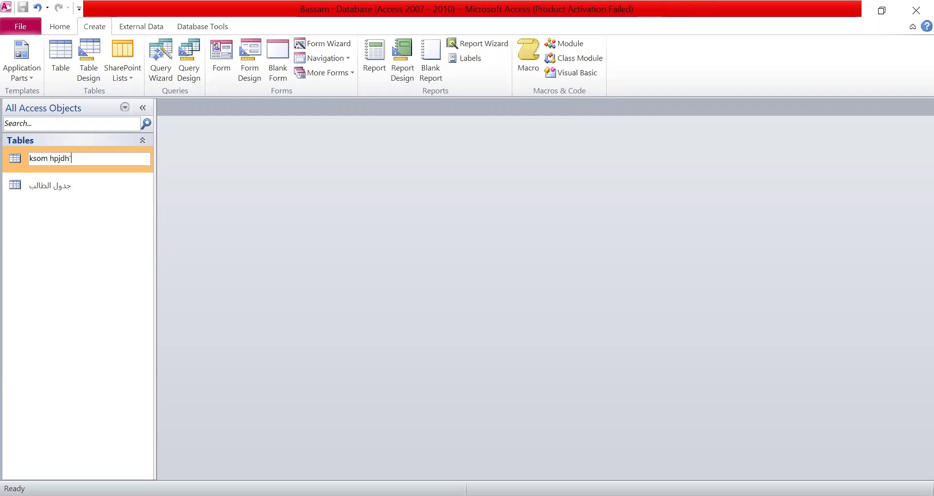
{"action": "key", "text": "BackSpace"}
{"action": "key", "text": "BackSpace"}
{"action": "key", "text": "BackSpace"}
{"action": "key", "text": "BackSpace"}
{"action": "key", "text": "BackSpace"}
{"action": "key", "text": "BackSpace"}
{"action": "key", "text": "BackSpace"}
{"action": "key", "text": "BackSpace"}
{"action": "key", "text": "BackSpace"}
{"action": "key", "text": "BackSpace"}
{"action": "type", "text": "نسخة أحتياطية"}
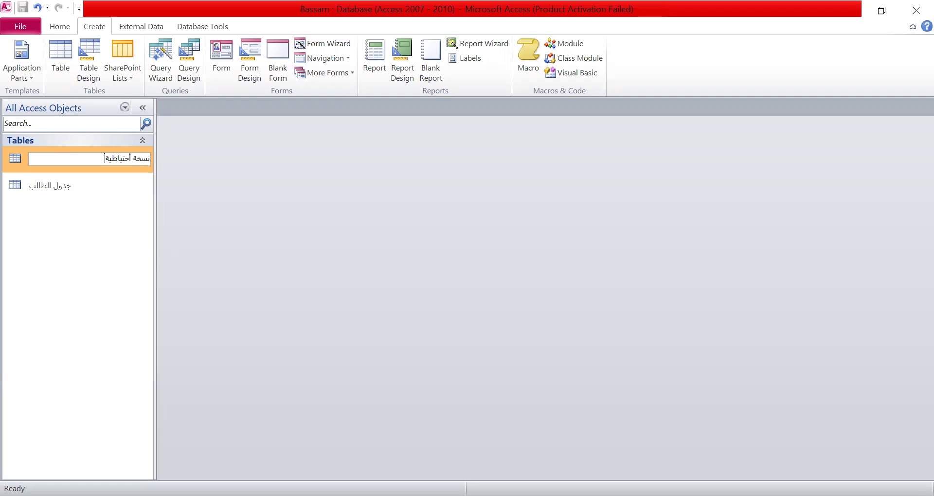
{"action": "key", "text": "Return"}
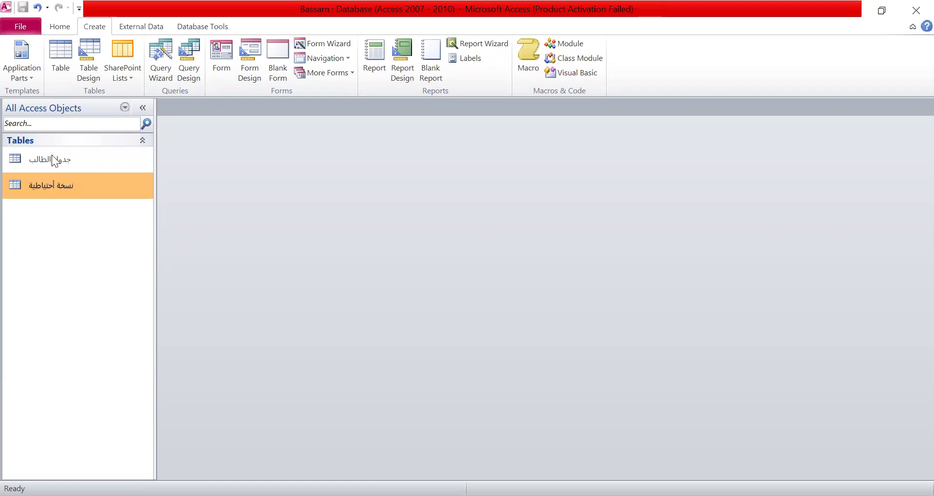
{"action": "left_click", "coordinate": [56, 160]}
{"action": "left_click", "coordinate": [54, 178]}
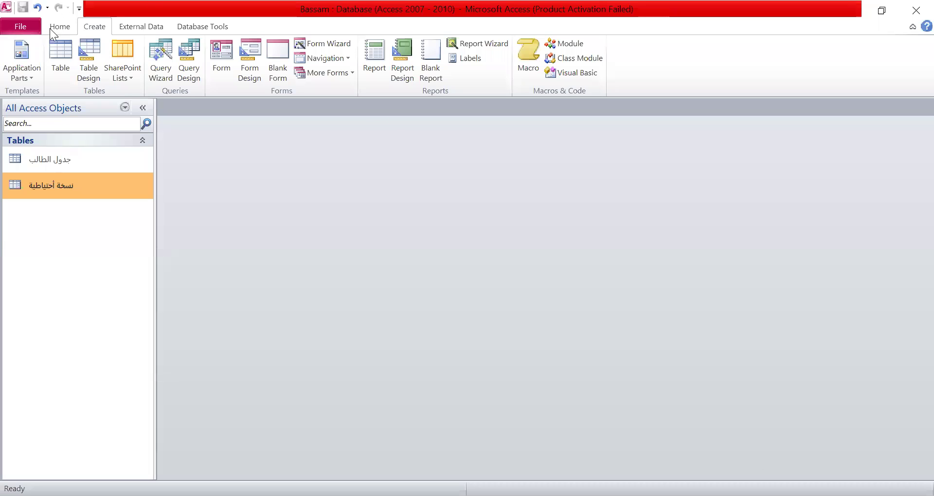
- Close the database from the File menu, then choose Exit to quit Access
{"action": "left_click", "coordinate": [22, 30]}
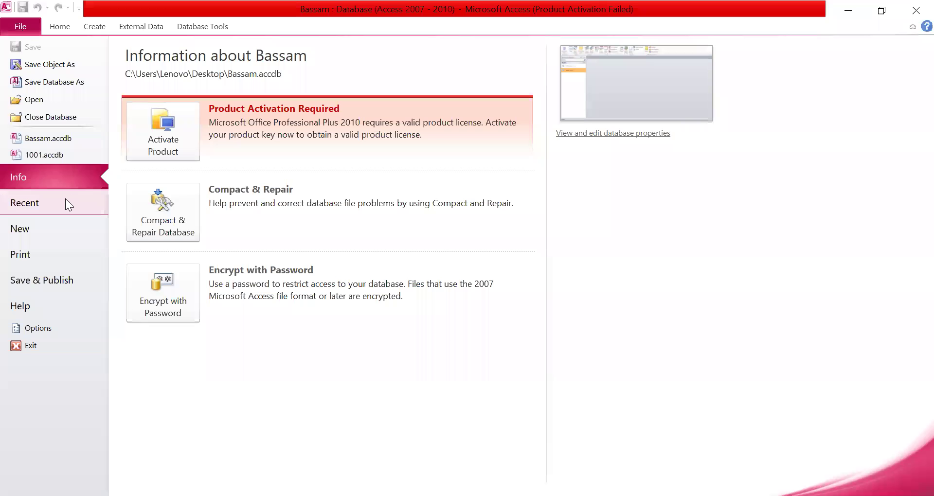
{"action": "left_click", "coordinate": [73, 117]}
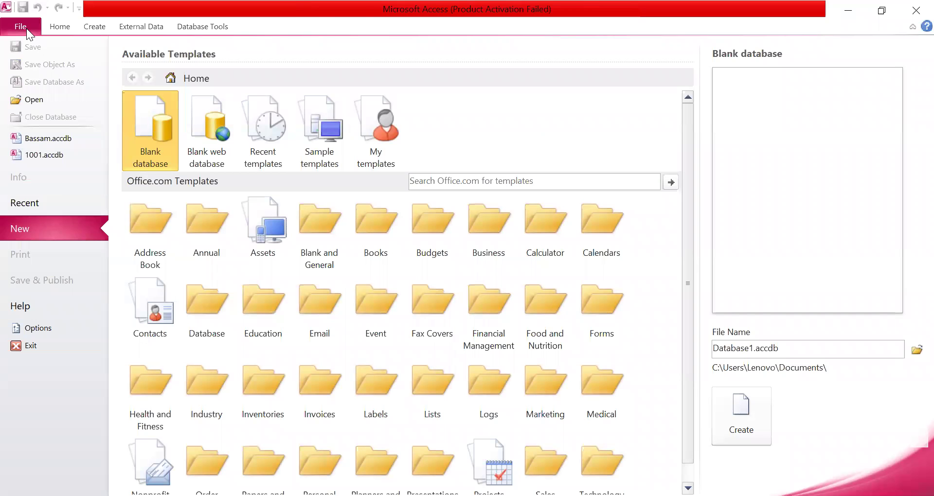
{"action": "left_click", "coordinate": [40, 346]}
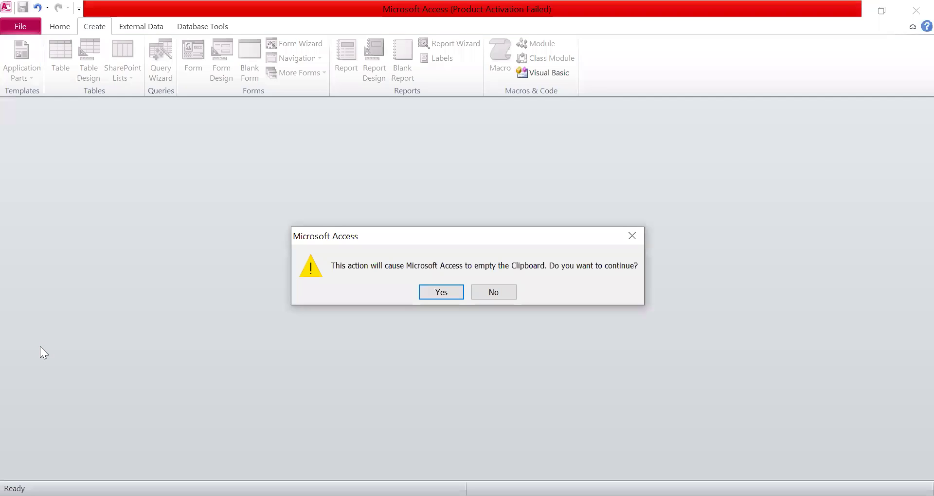